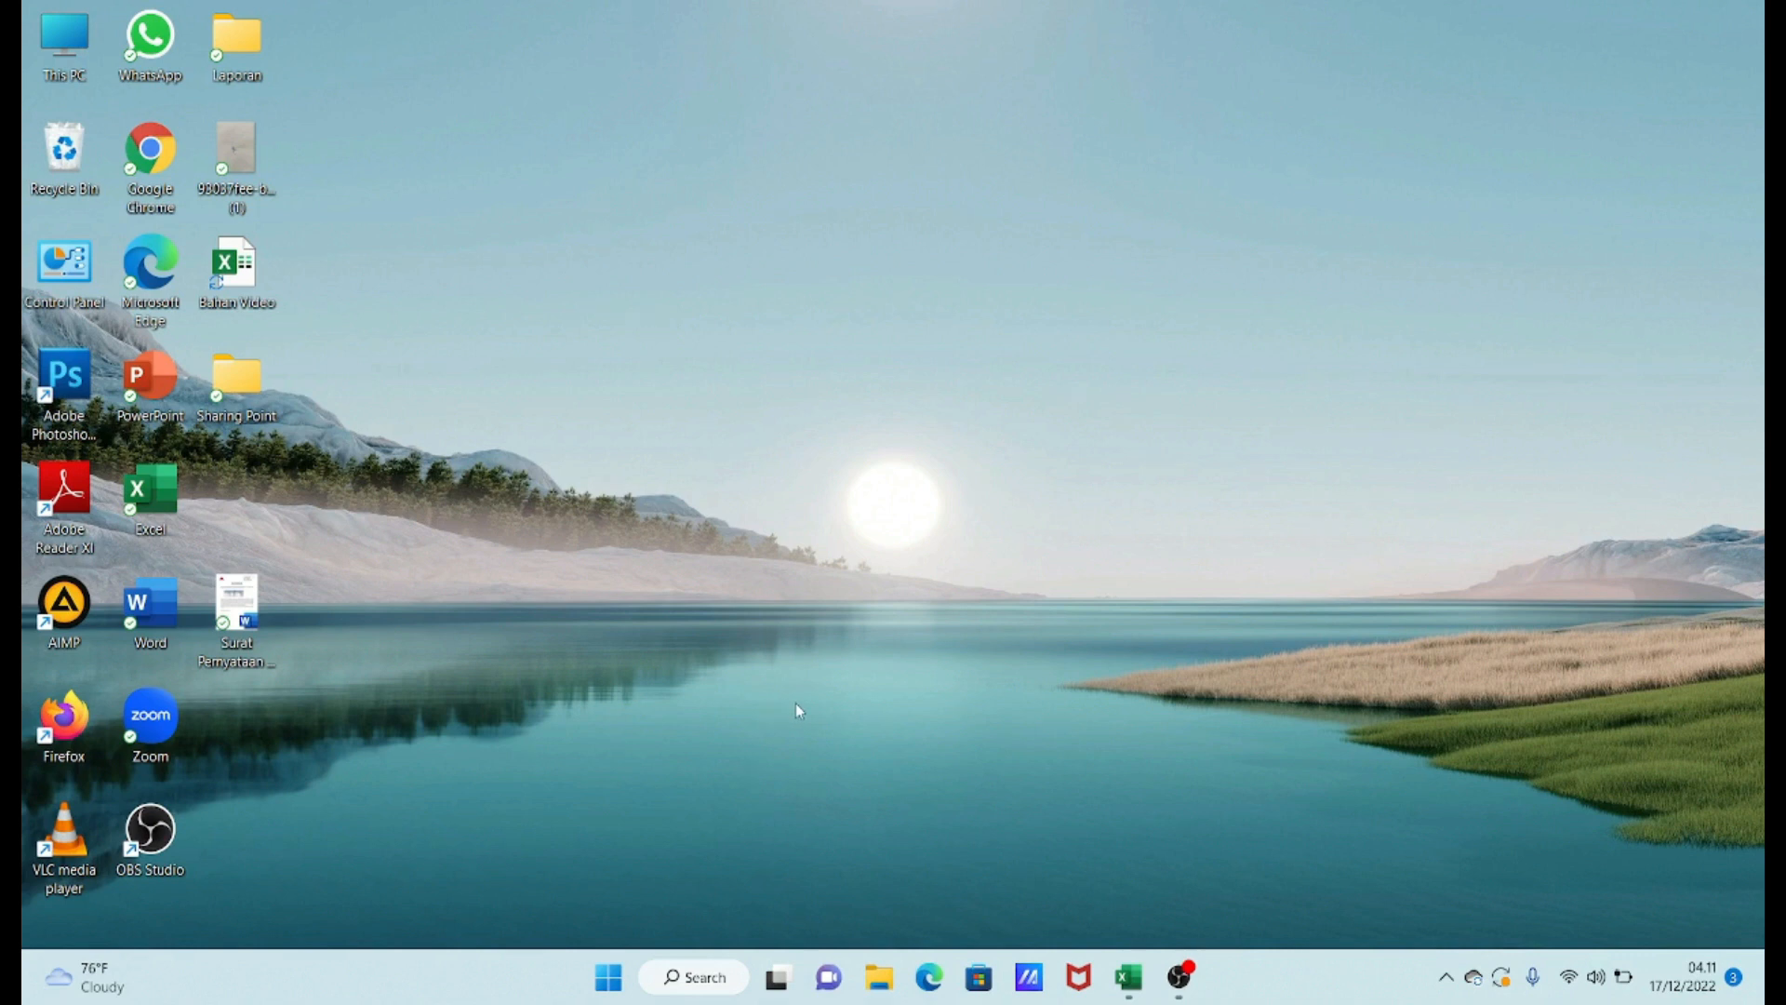
- Switch to the open Bahan Video workbook in Excel, showing the Pencapaian AR table on Sheet4
mouse_move(1127, 977)
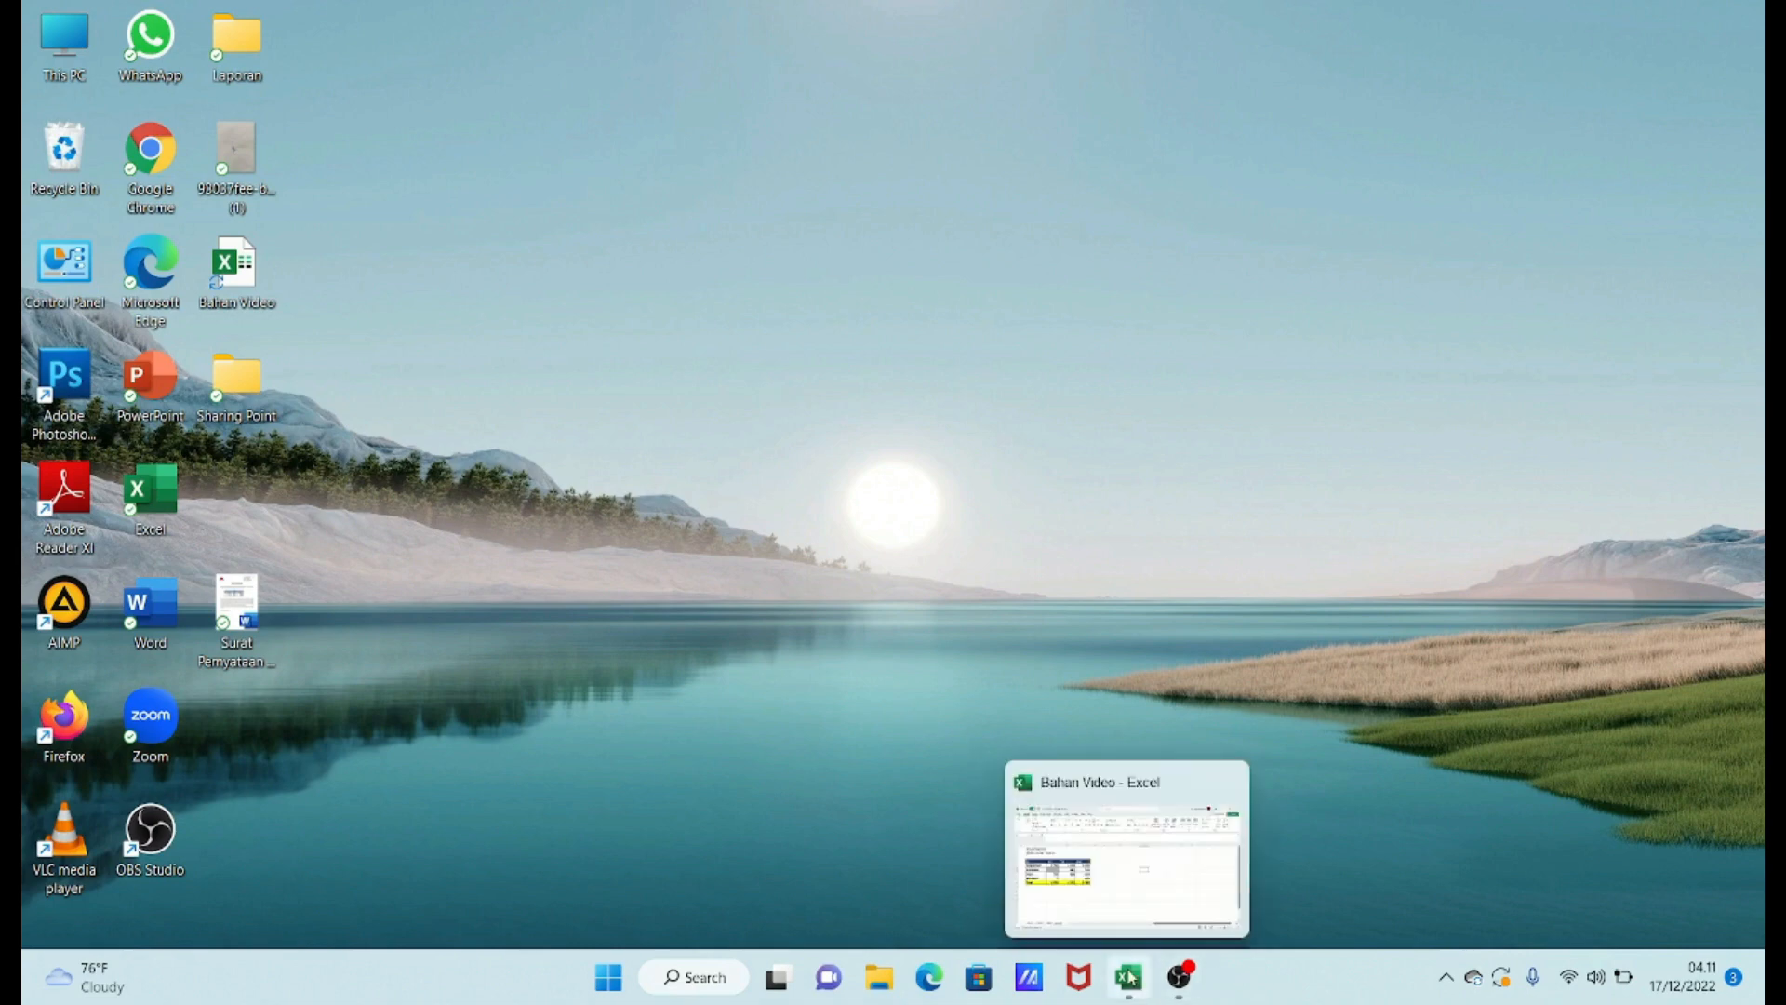
click(1119, 895)
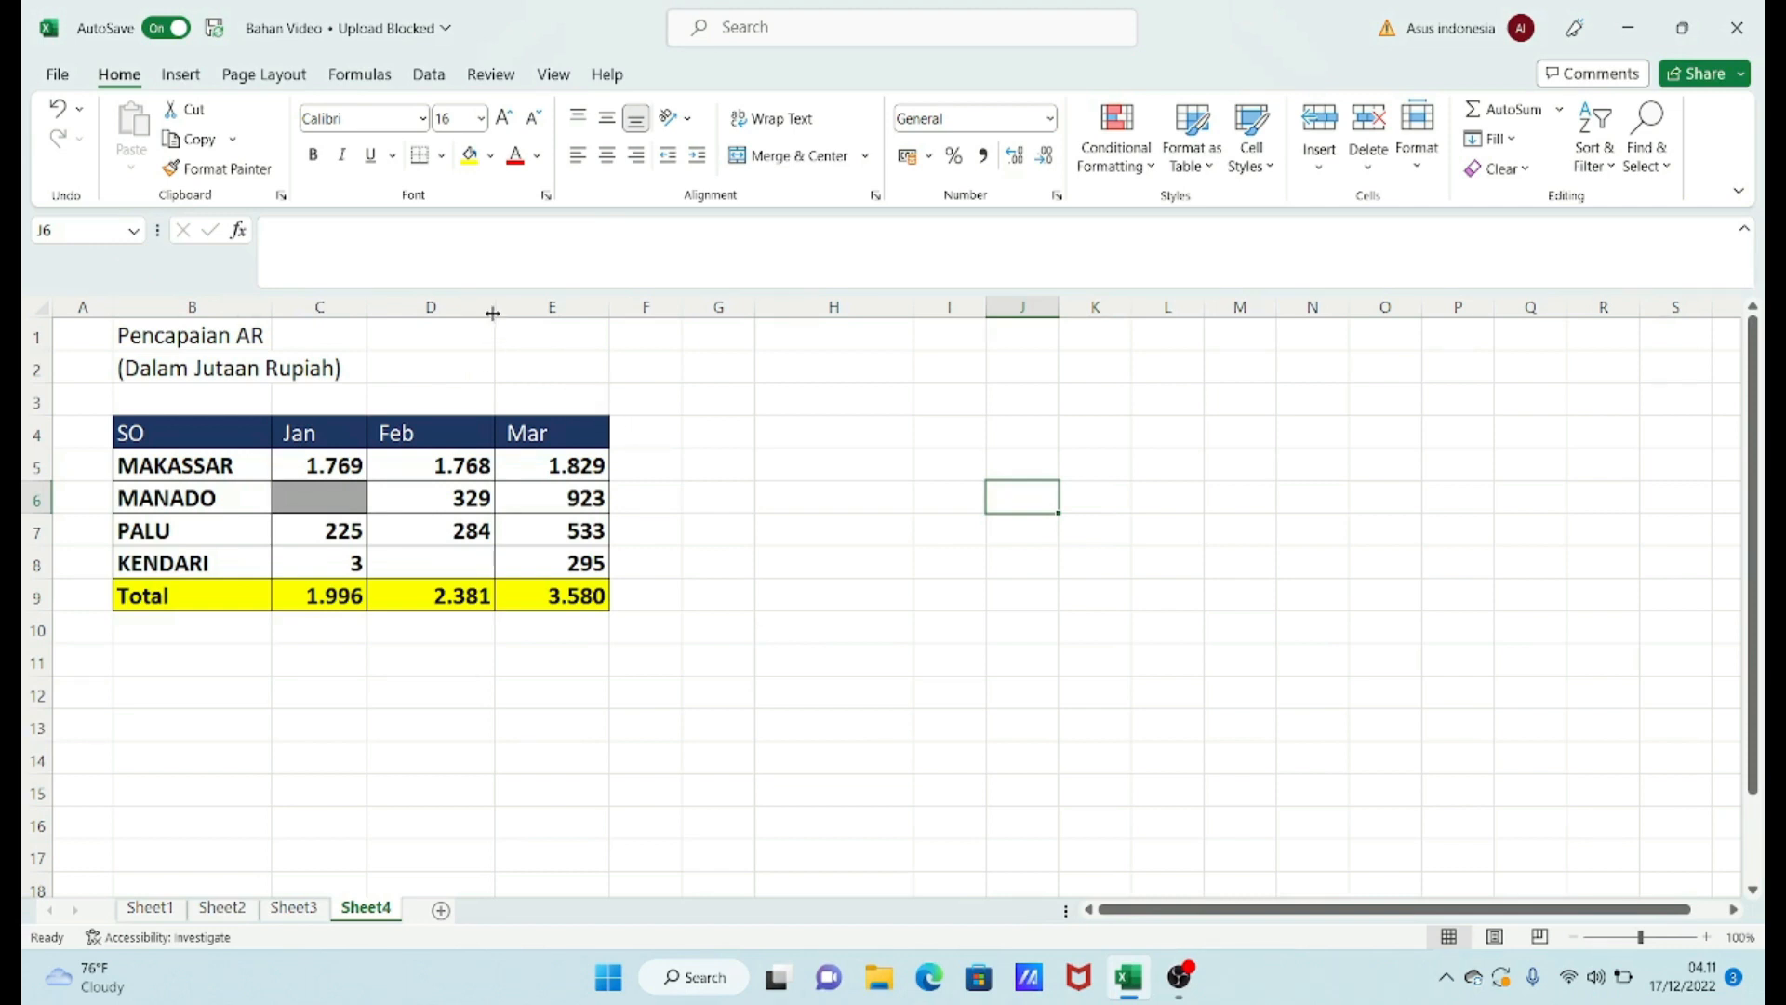
click(595, 332)
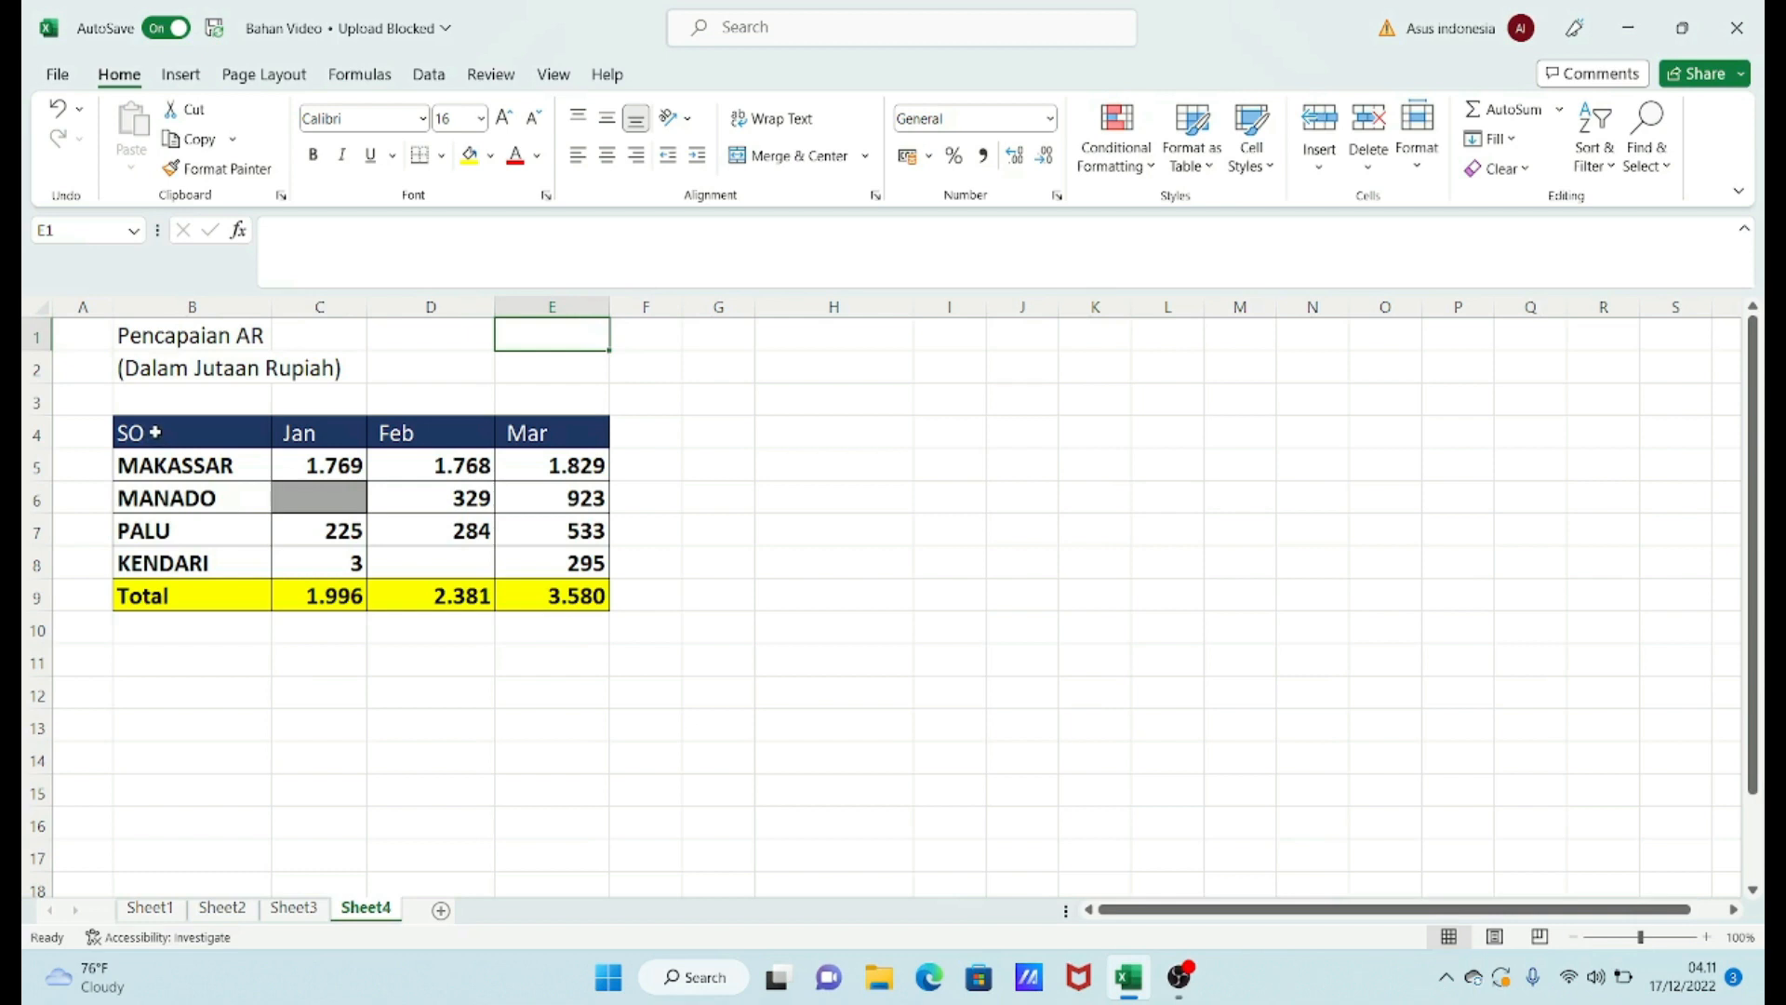
- Insert a 3-D clustered column chart from the SO table in B4:E8, leaving out the Total row
drag(141, 431, 535, 550)
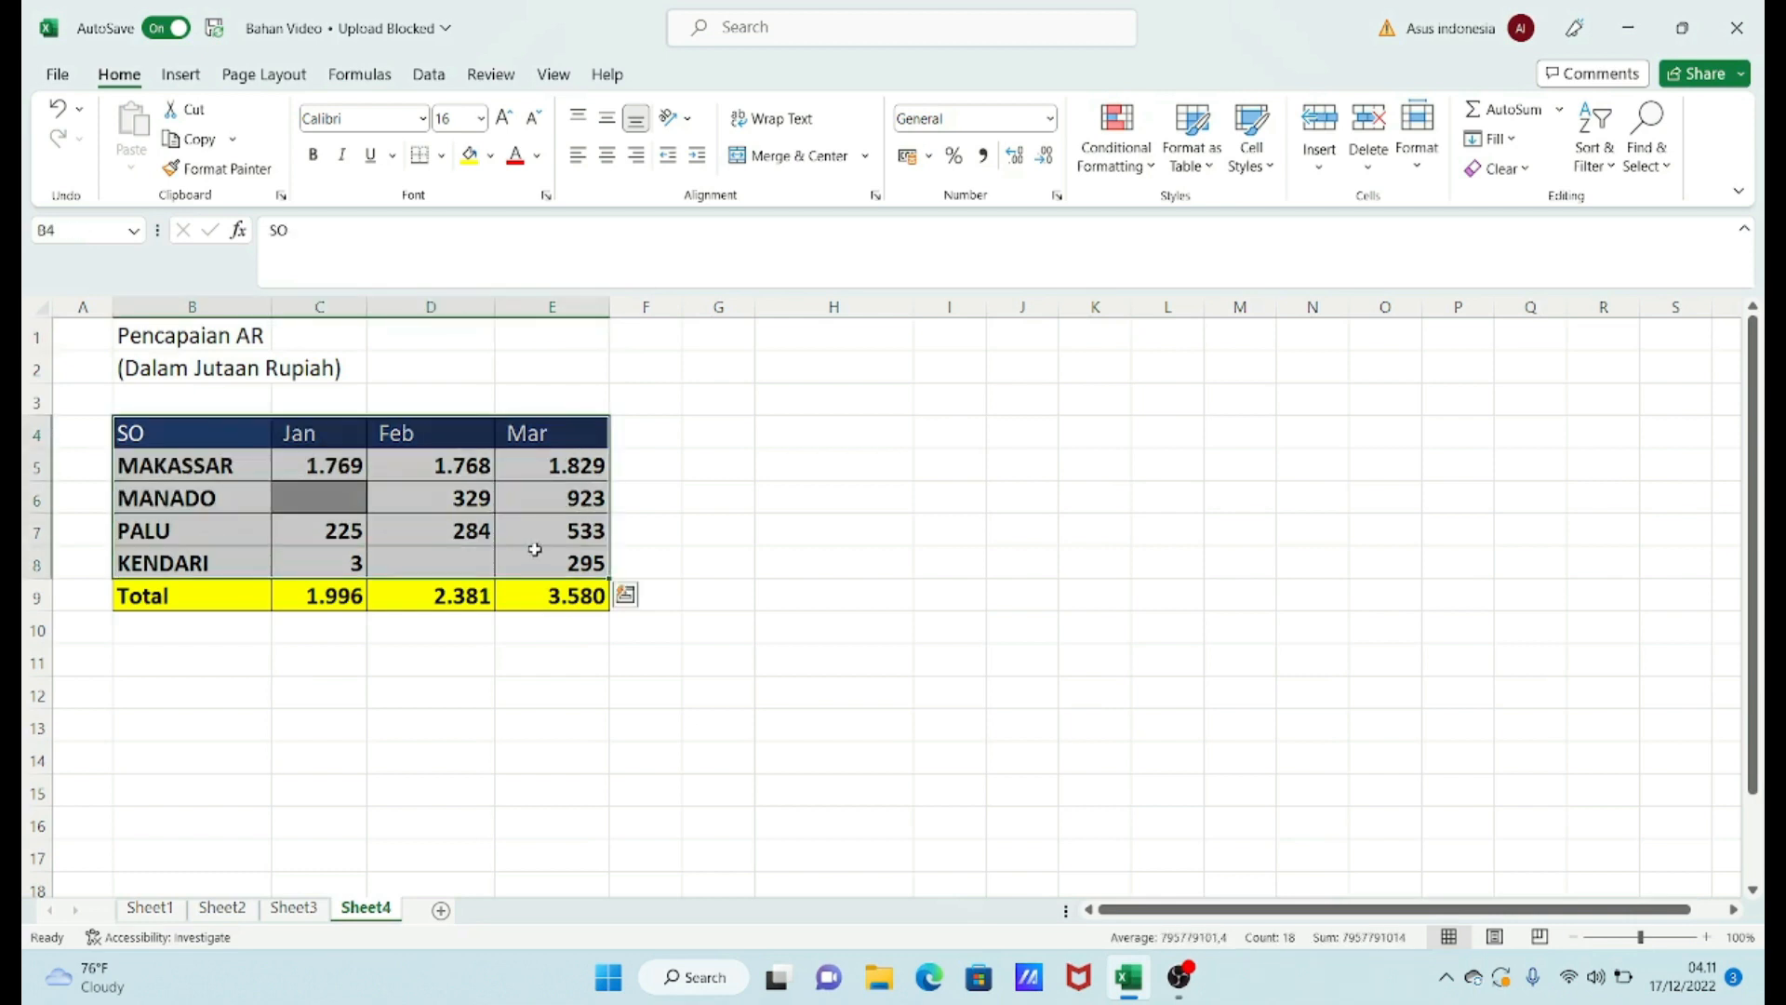
click(176, 75)
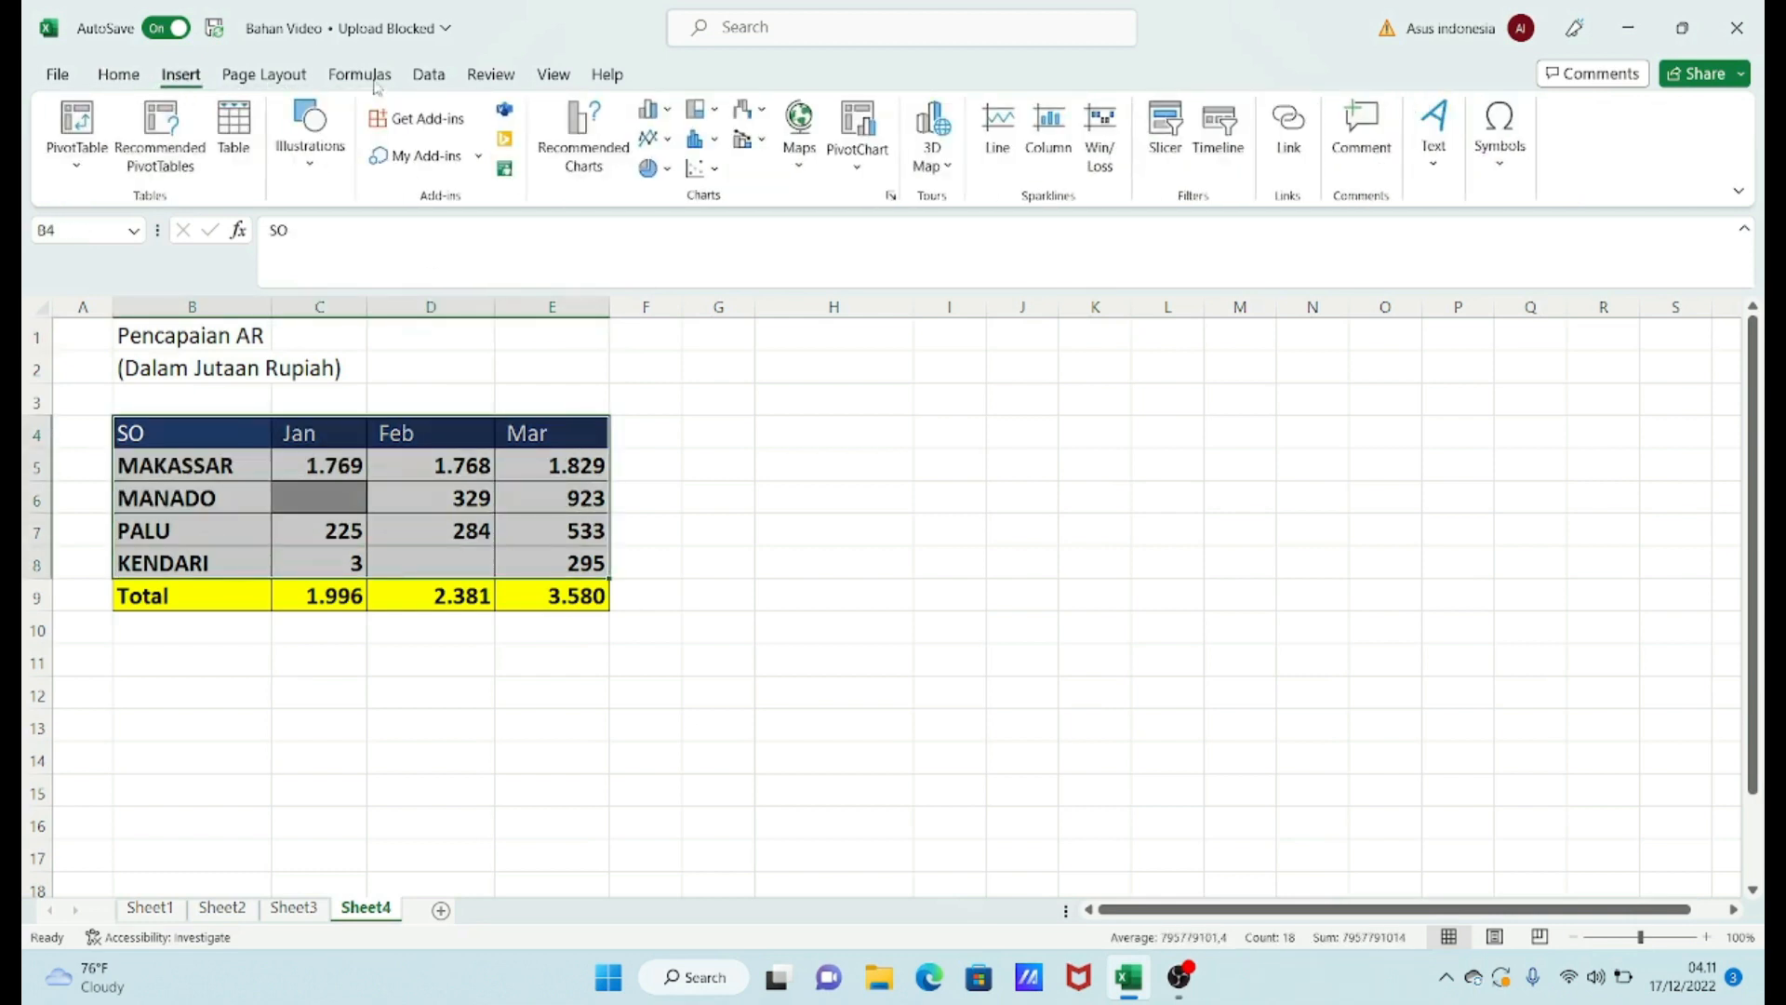
click(664, 111)
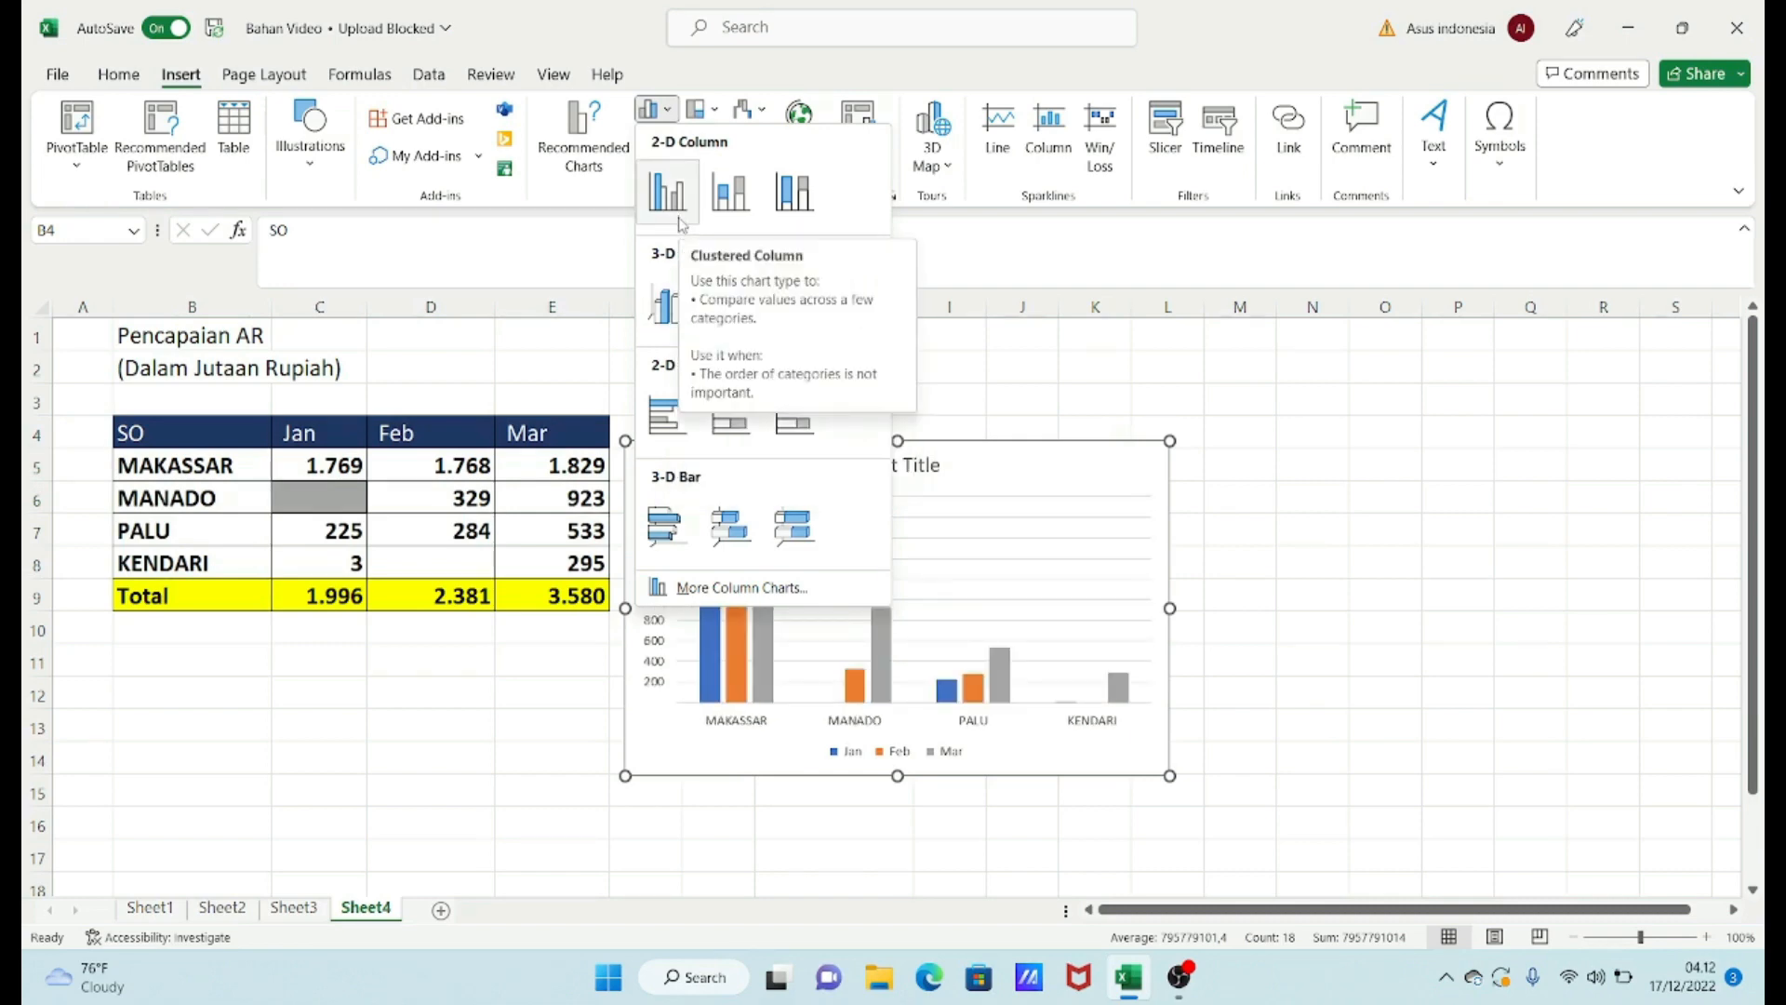
click(669, 305)
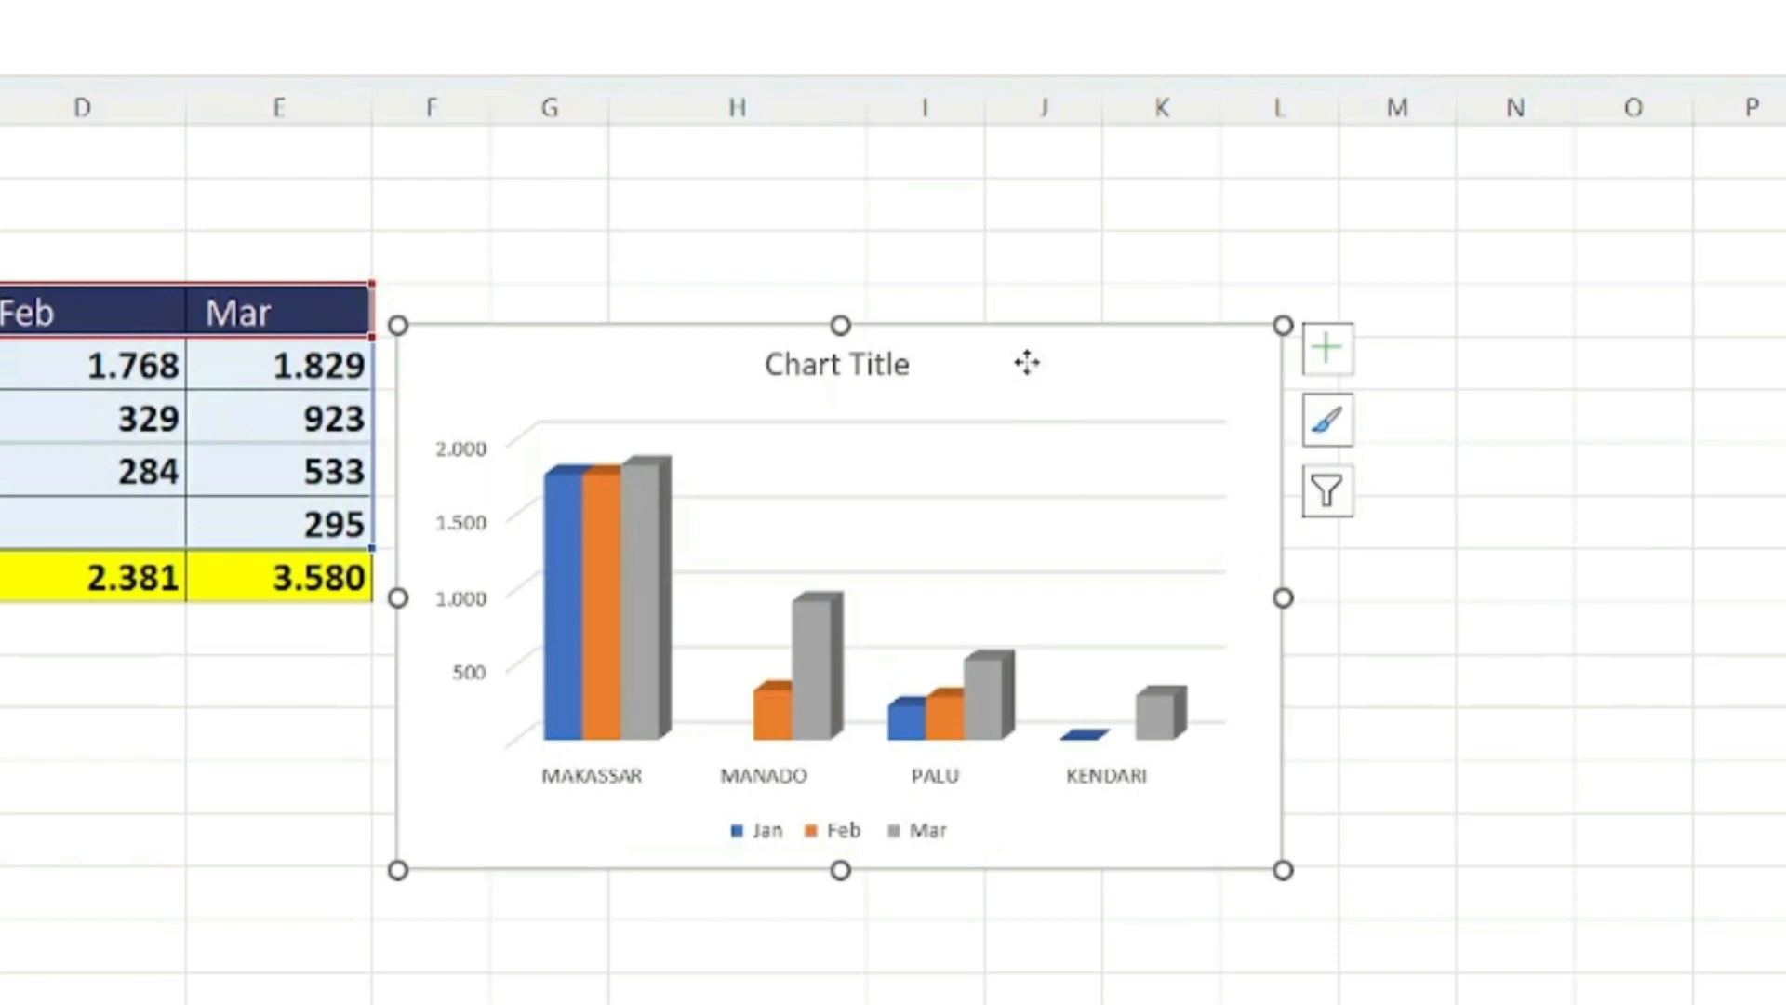
- Move the chart up beside the table so it starts at row 2, and widen it to column M
drag(1013, 464, 1032, 403)
drag(1060, 263, 1065, 208)
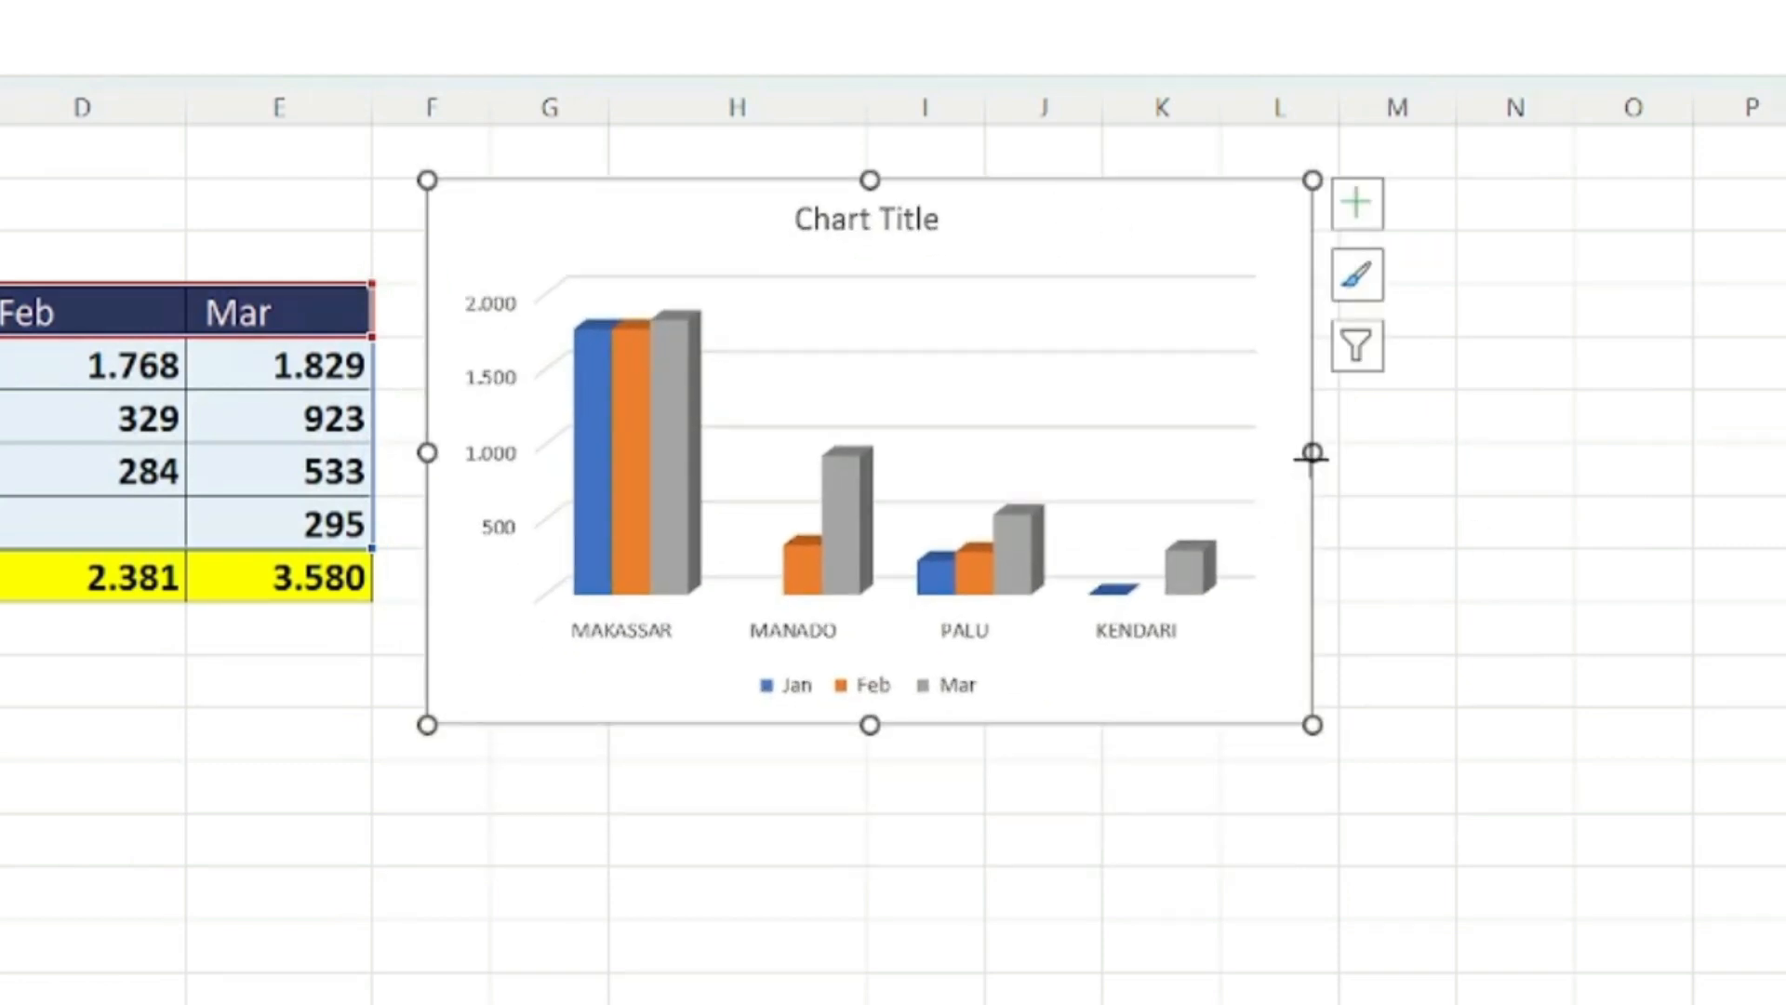
drag(1311, 456, 1414, 470)
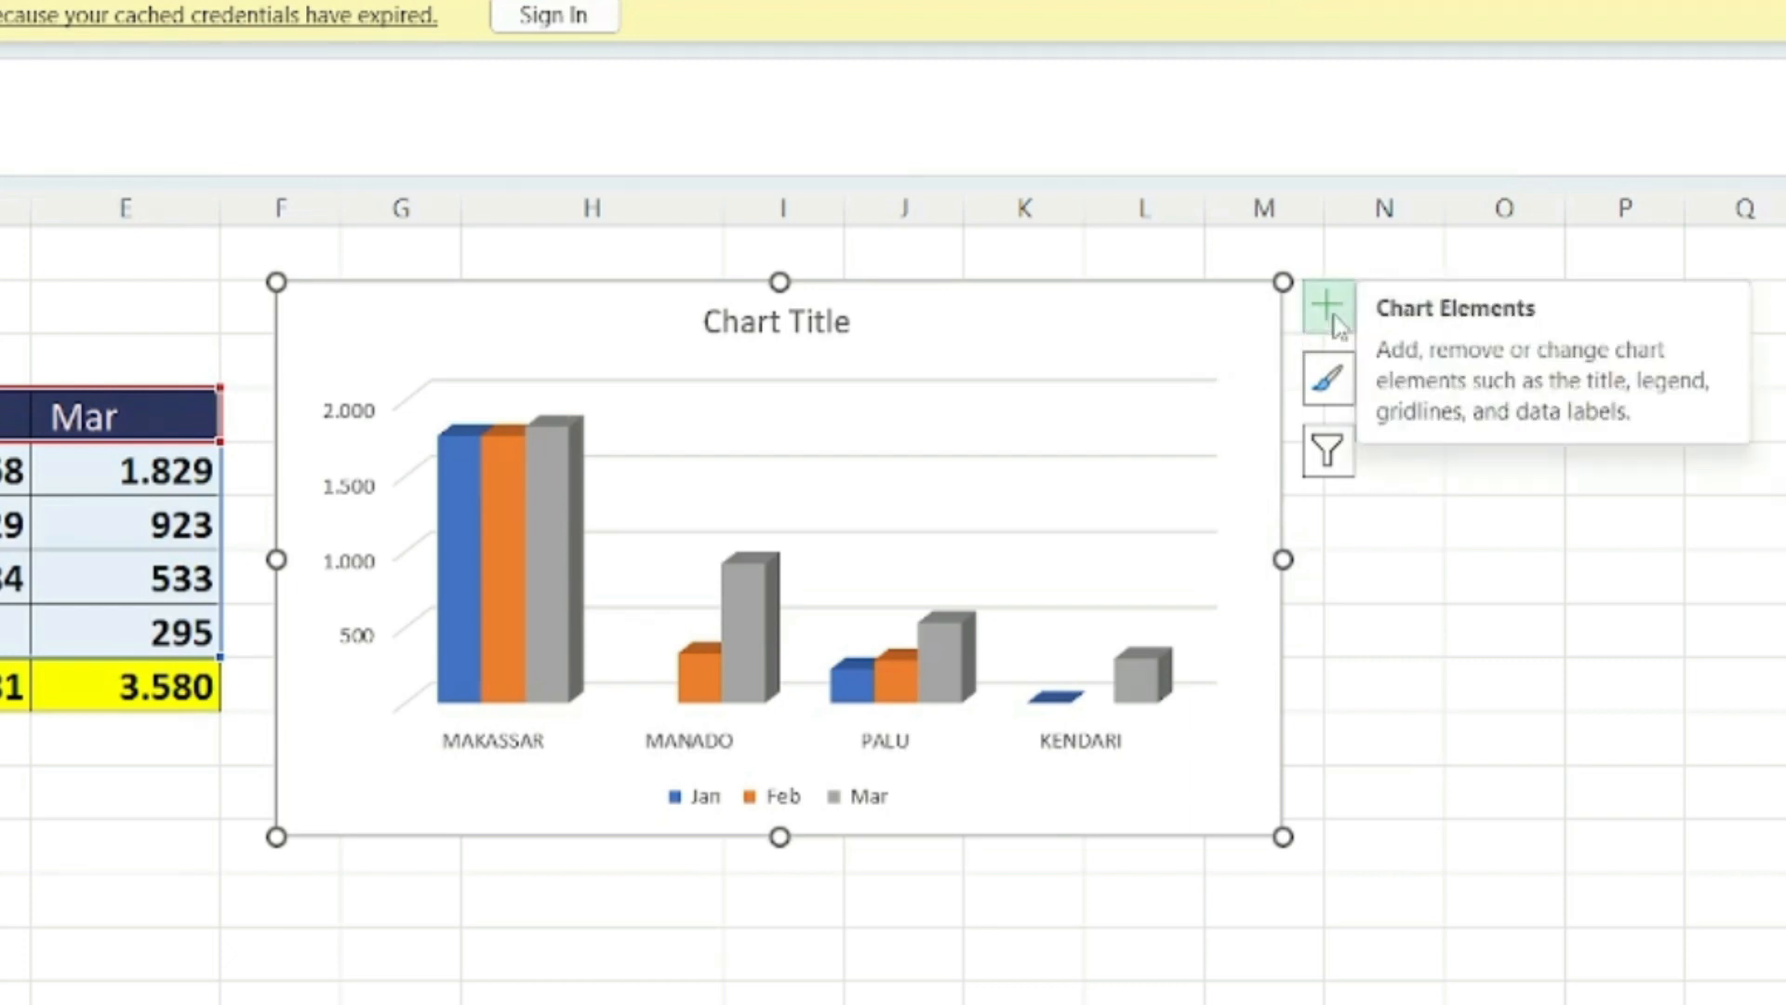
click(1330, 311)
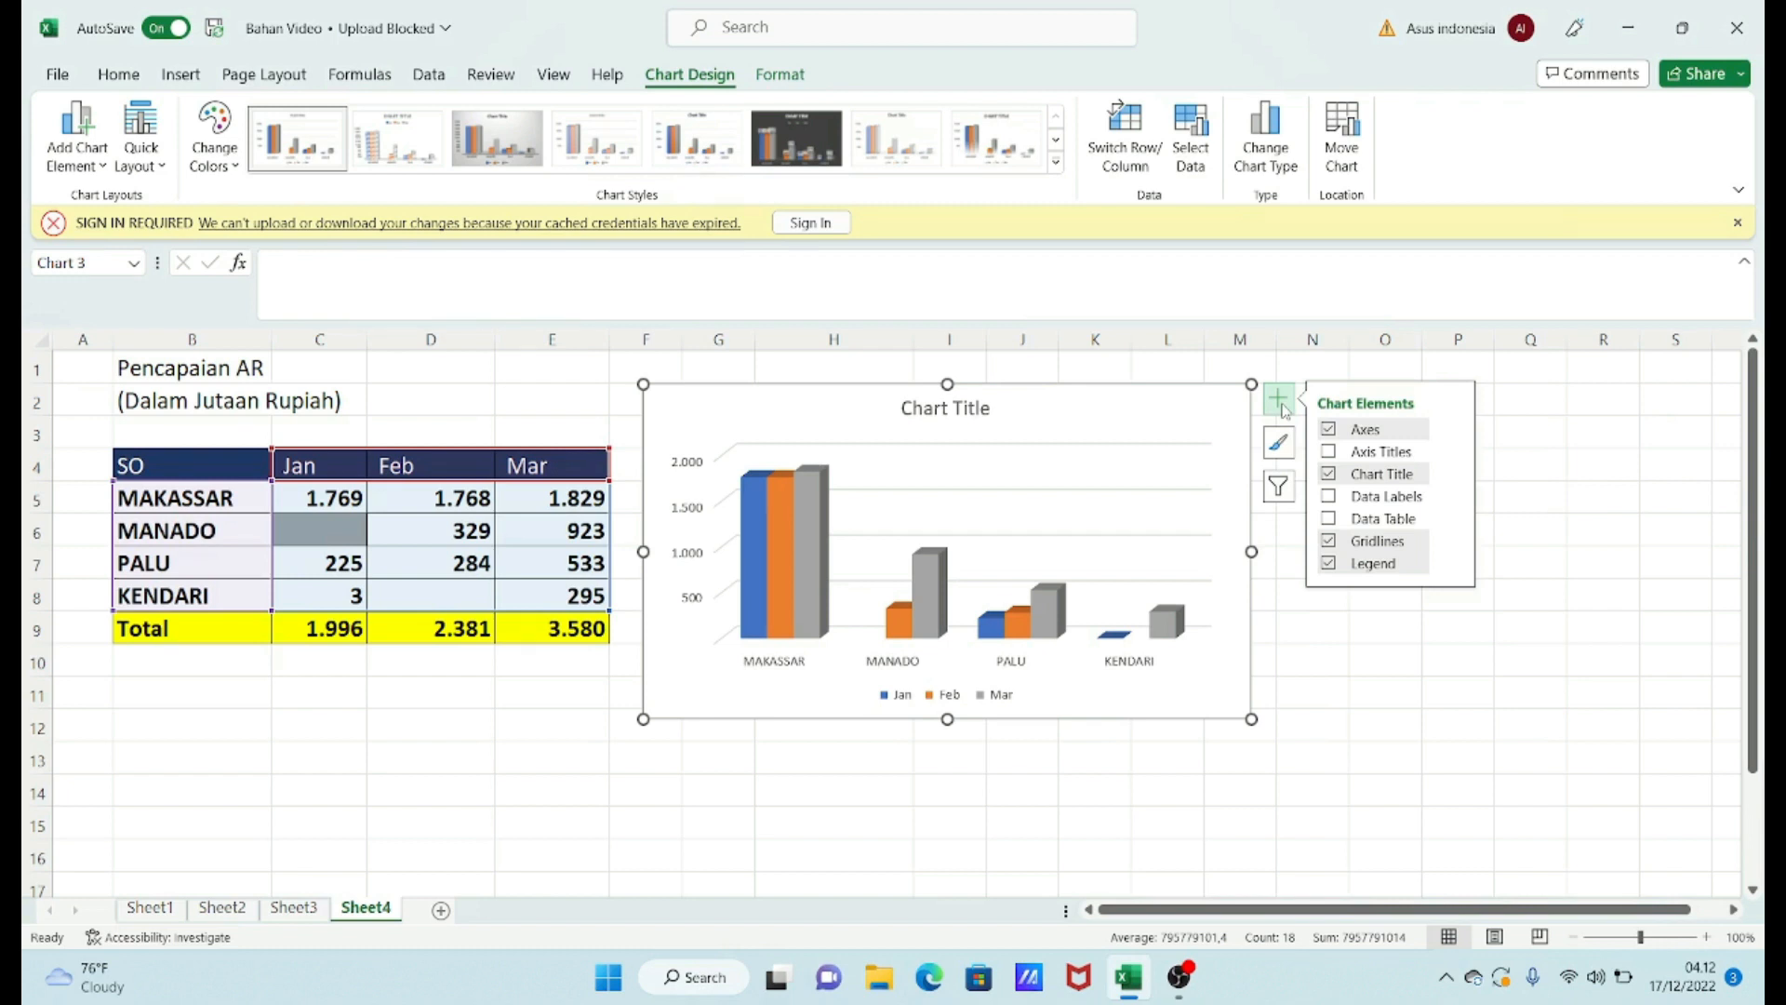
click(1496, 398)
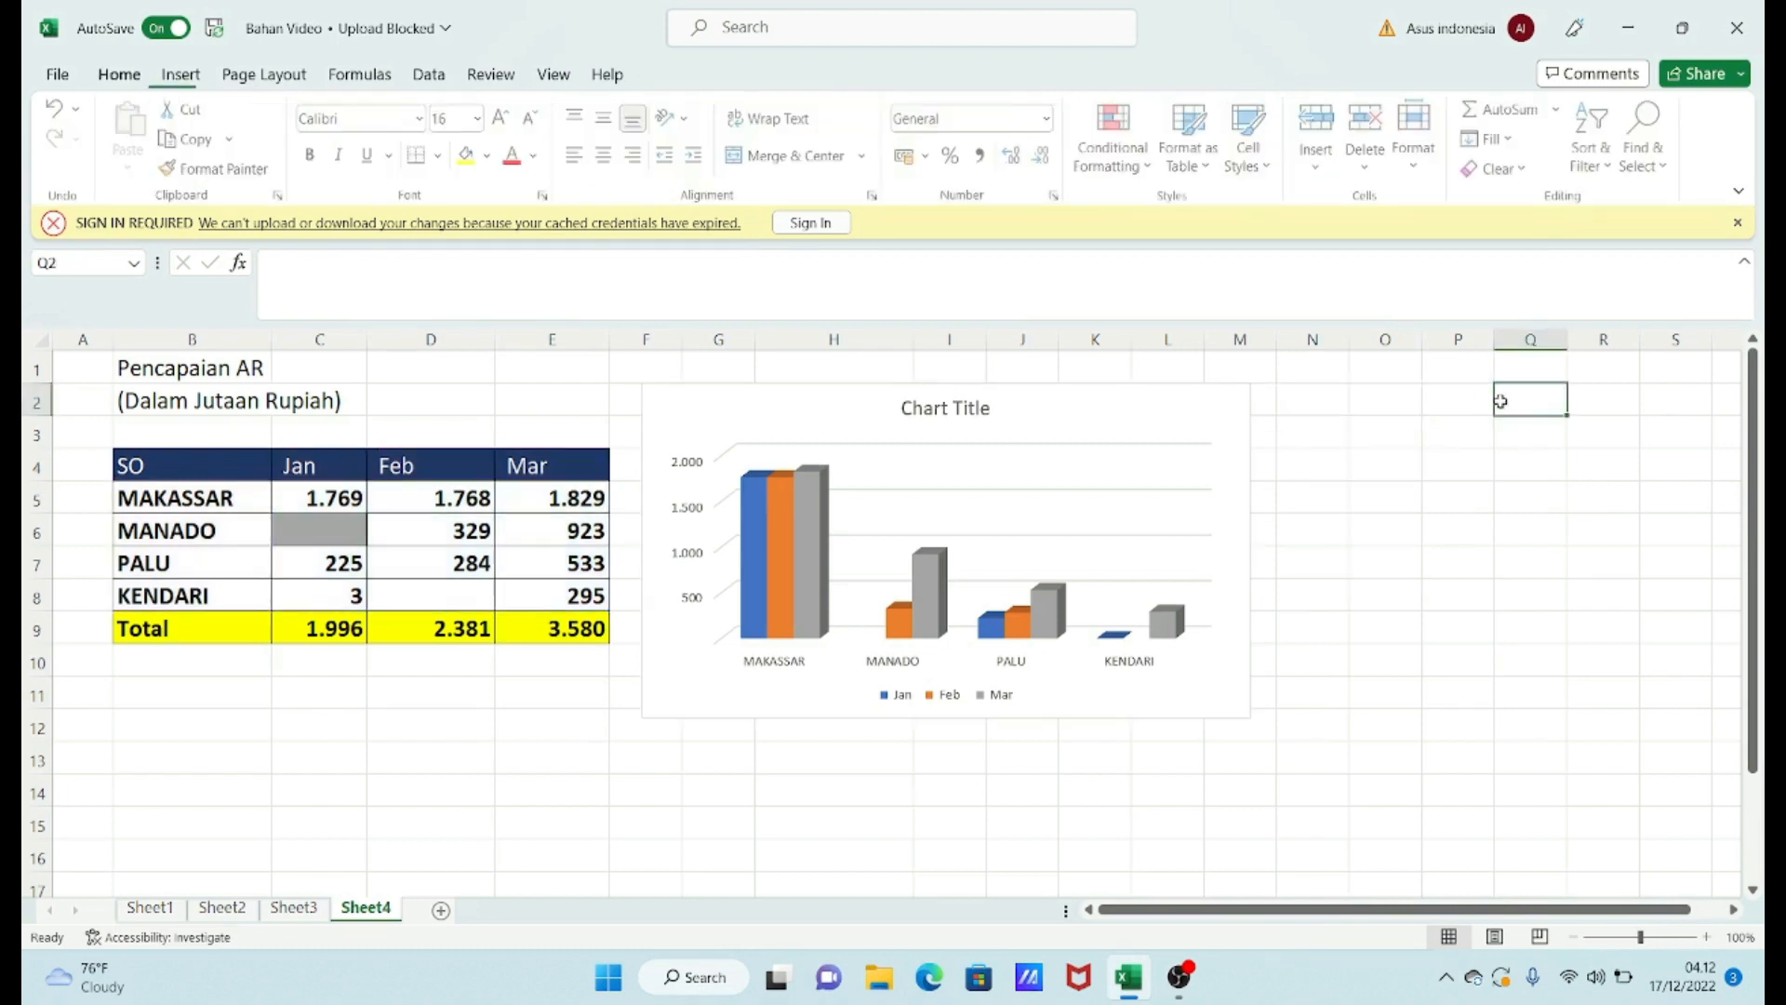
- Replace the chart's placeholder title with "Pencapaian AR"
click(959, 409)
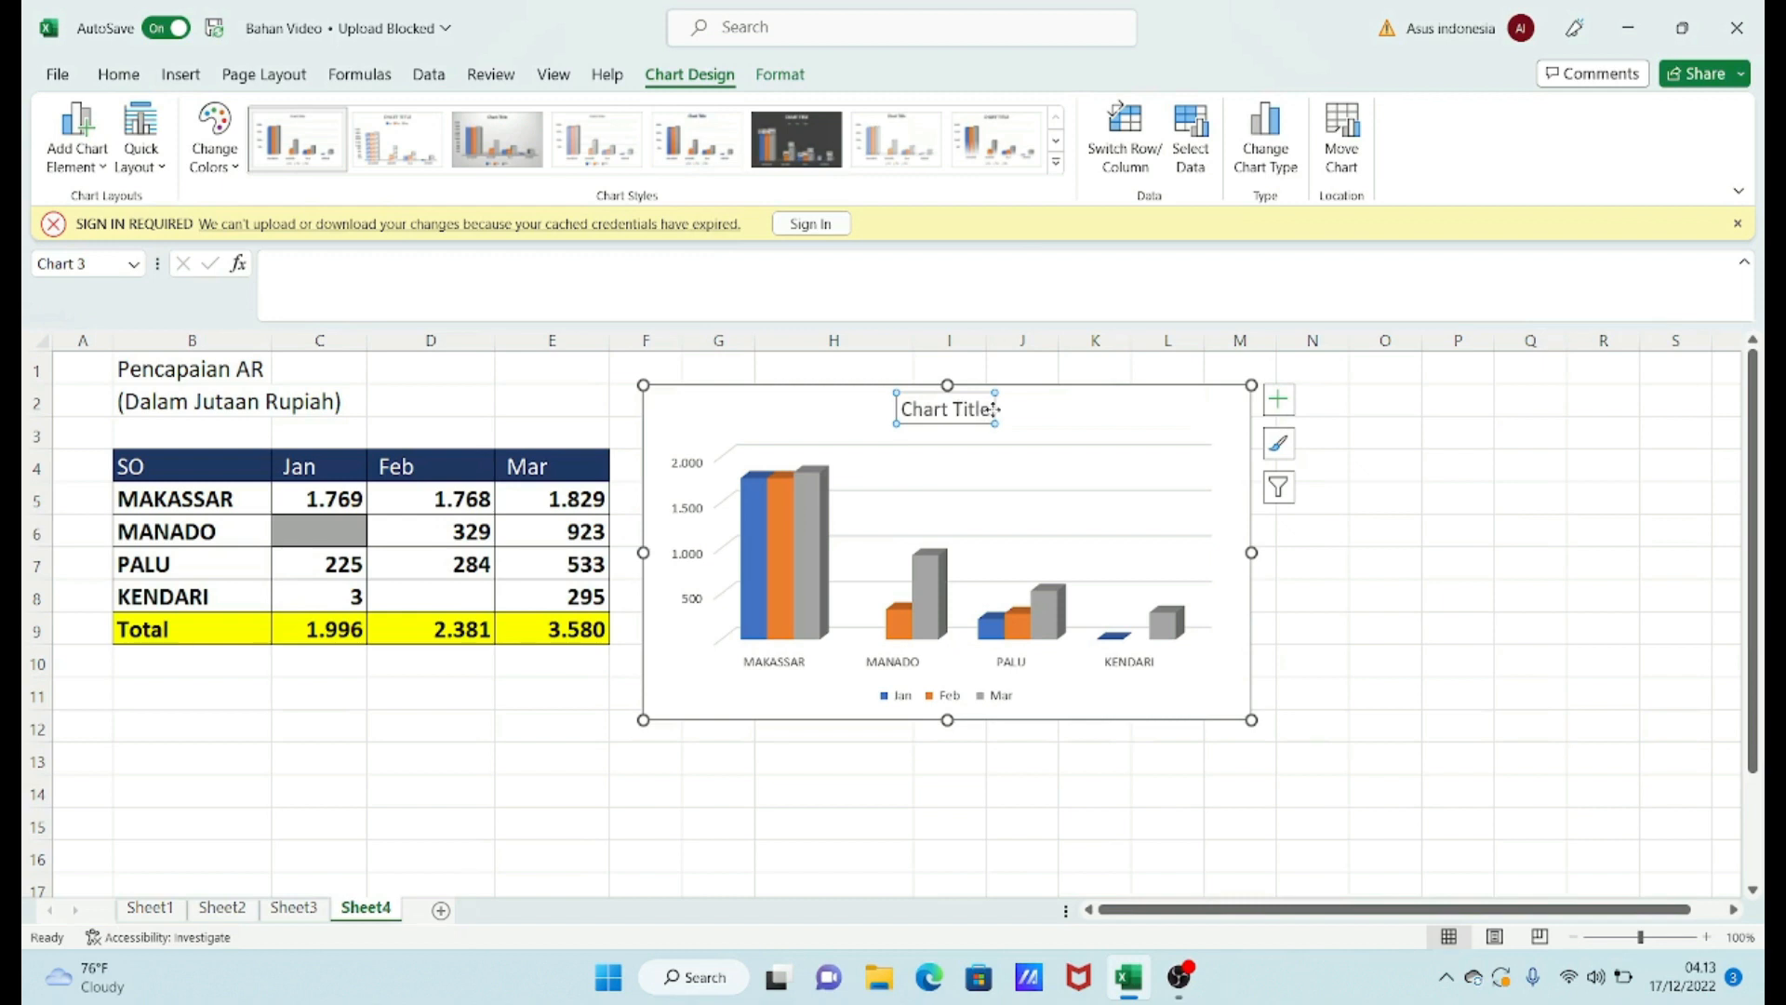
click(955, 410)
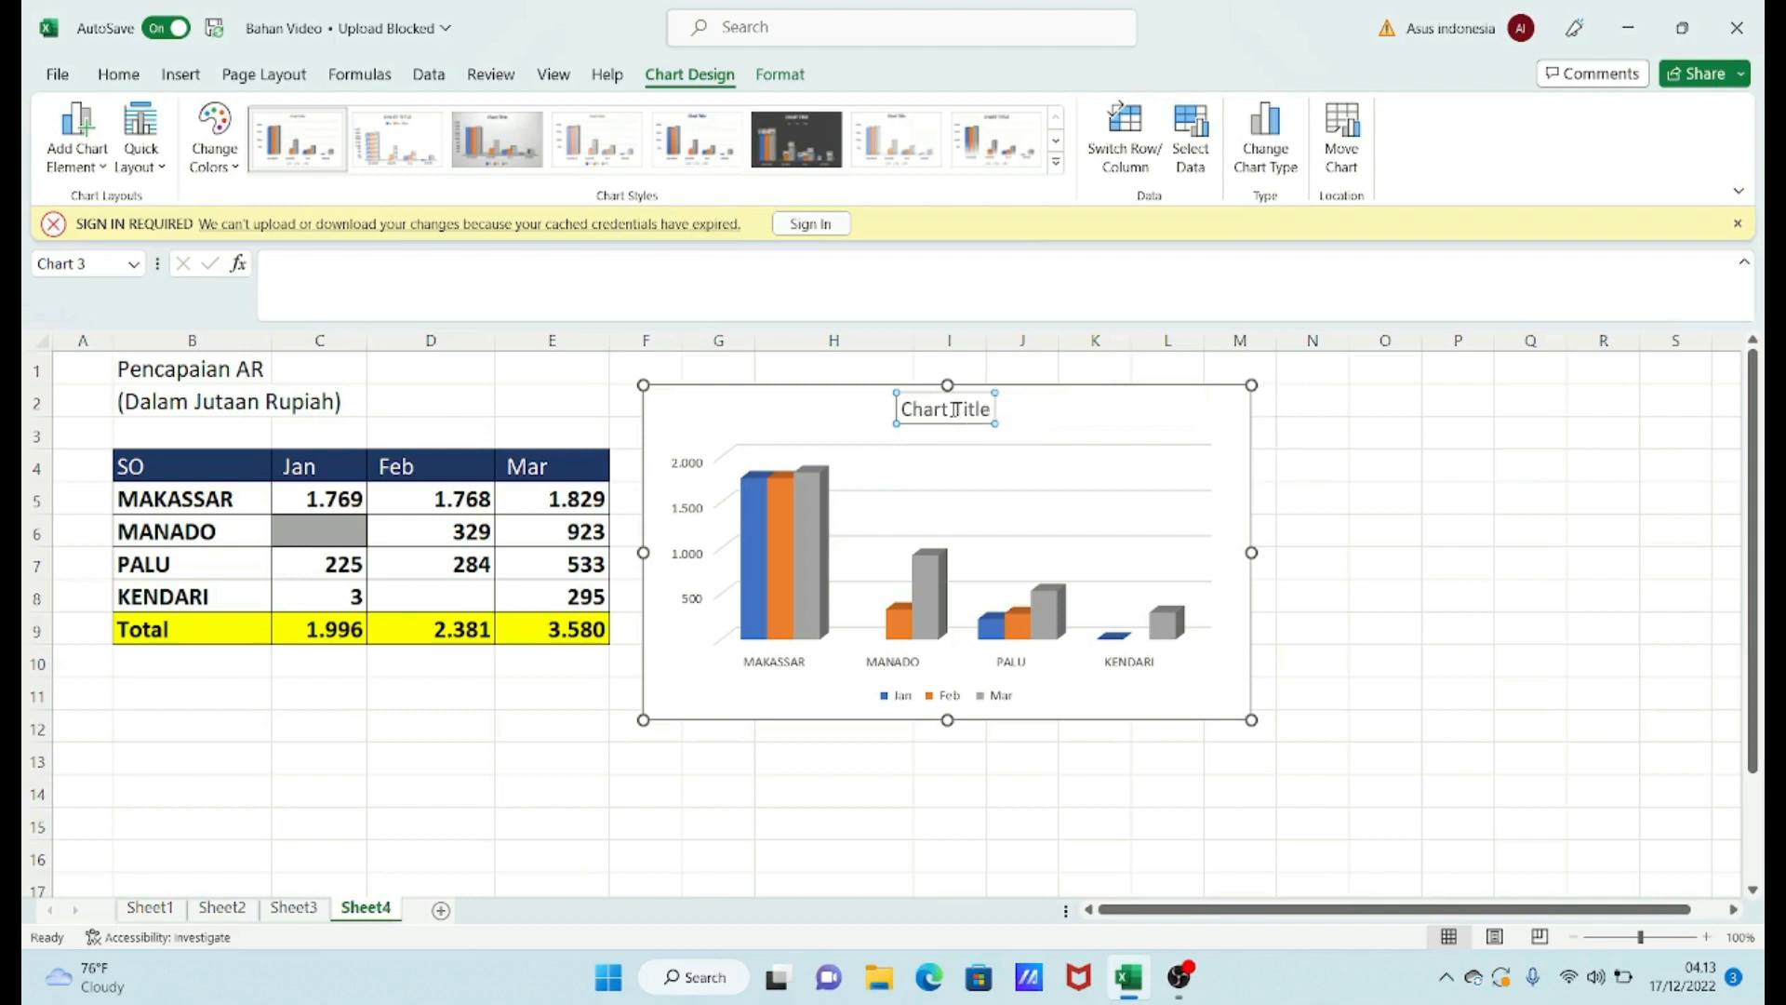
drag(955, 410, 995, 410)
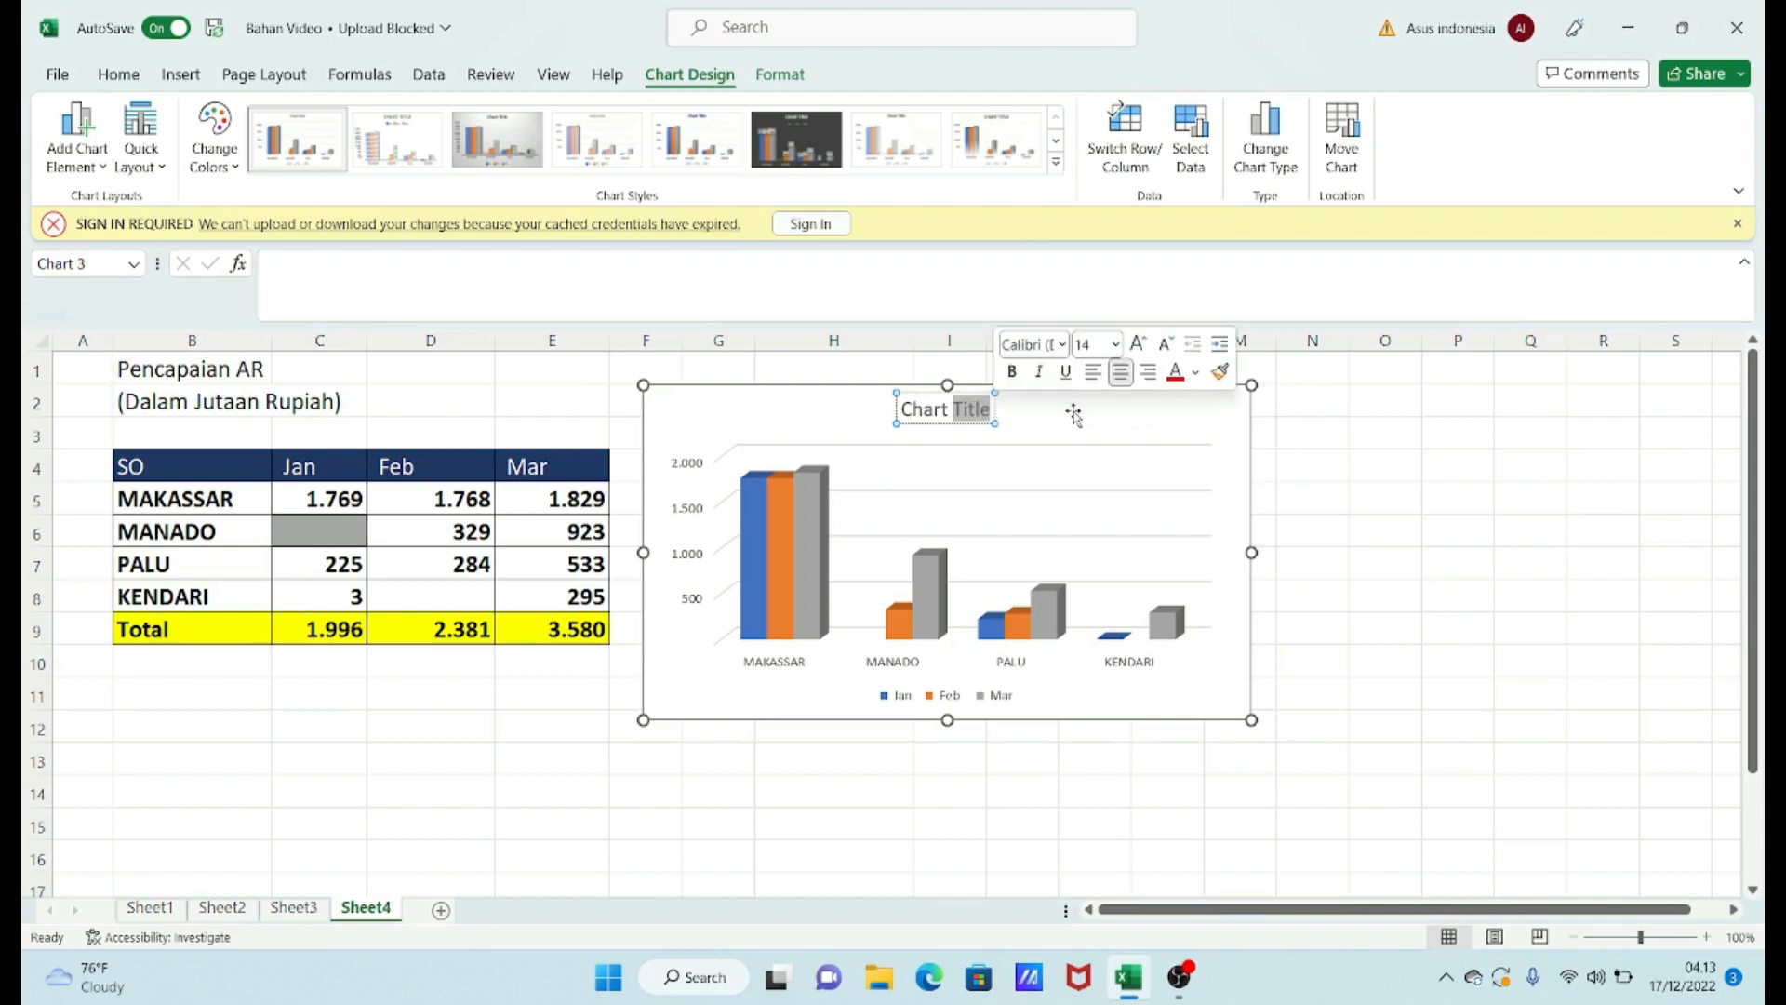
key(BackSpace)
key(BackSpace)
key(BackSpace)
key(BackSpace)
key(BackSpace)
key(BackSpace)
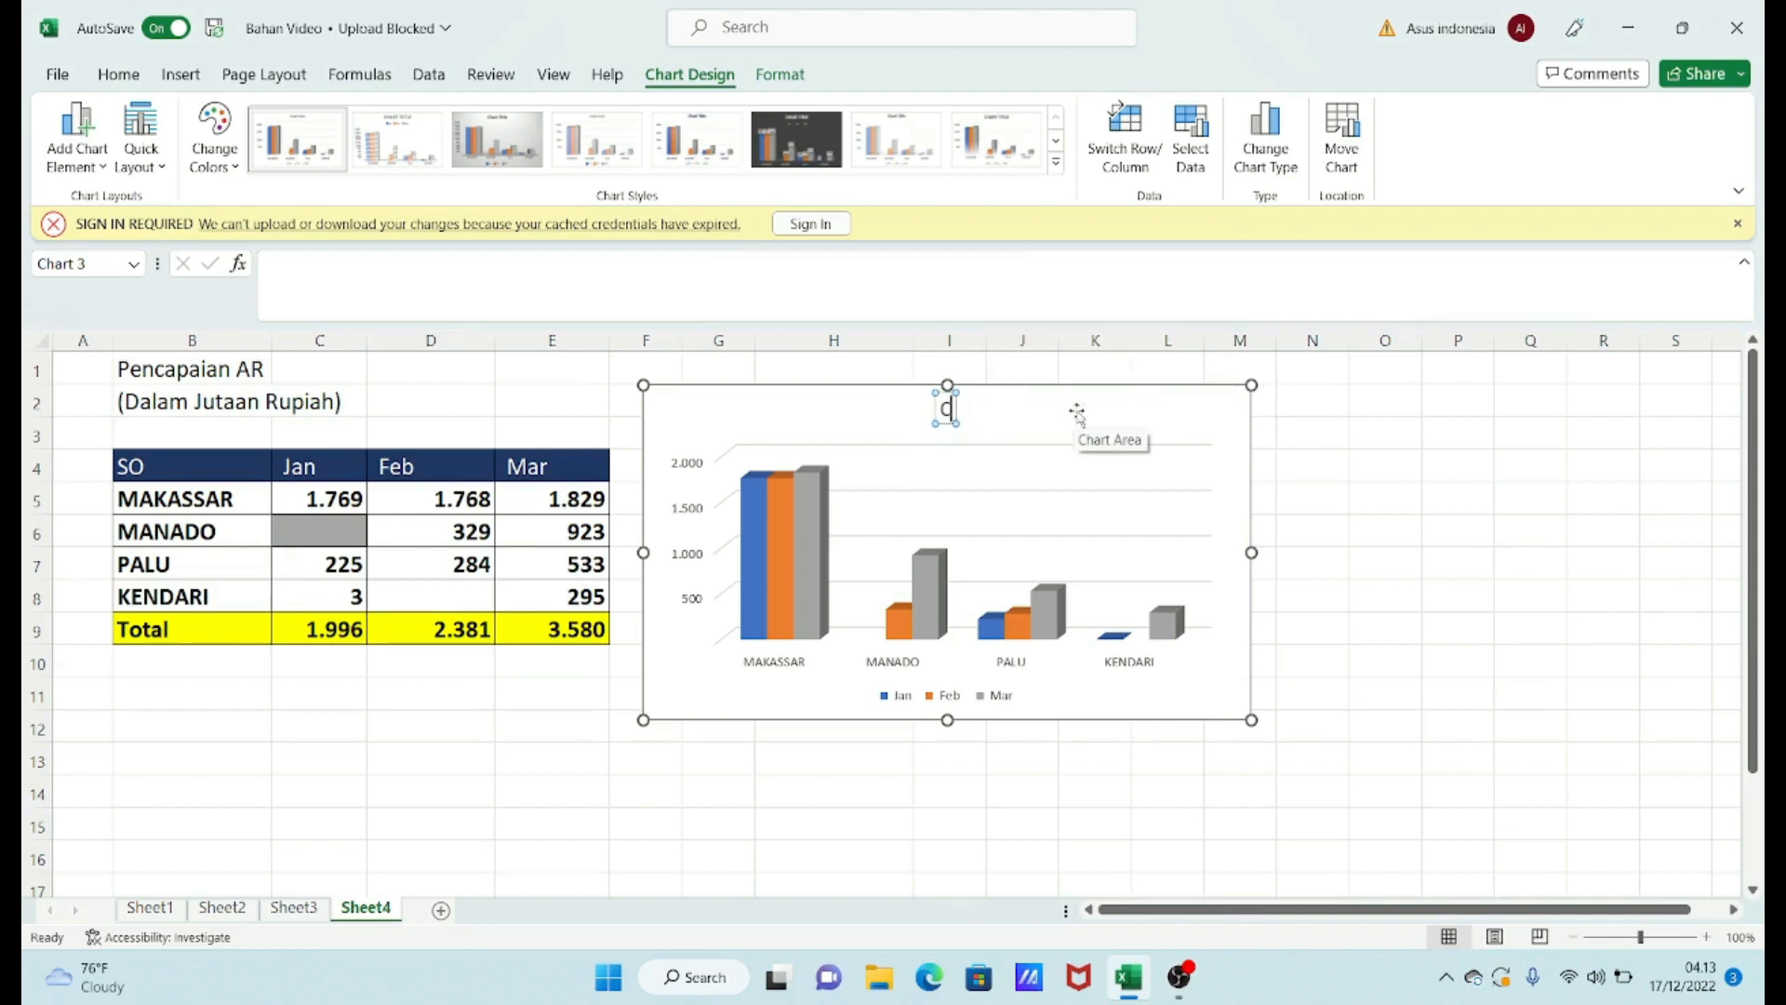
key(BackSpace)
text(Pencapaian)
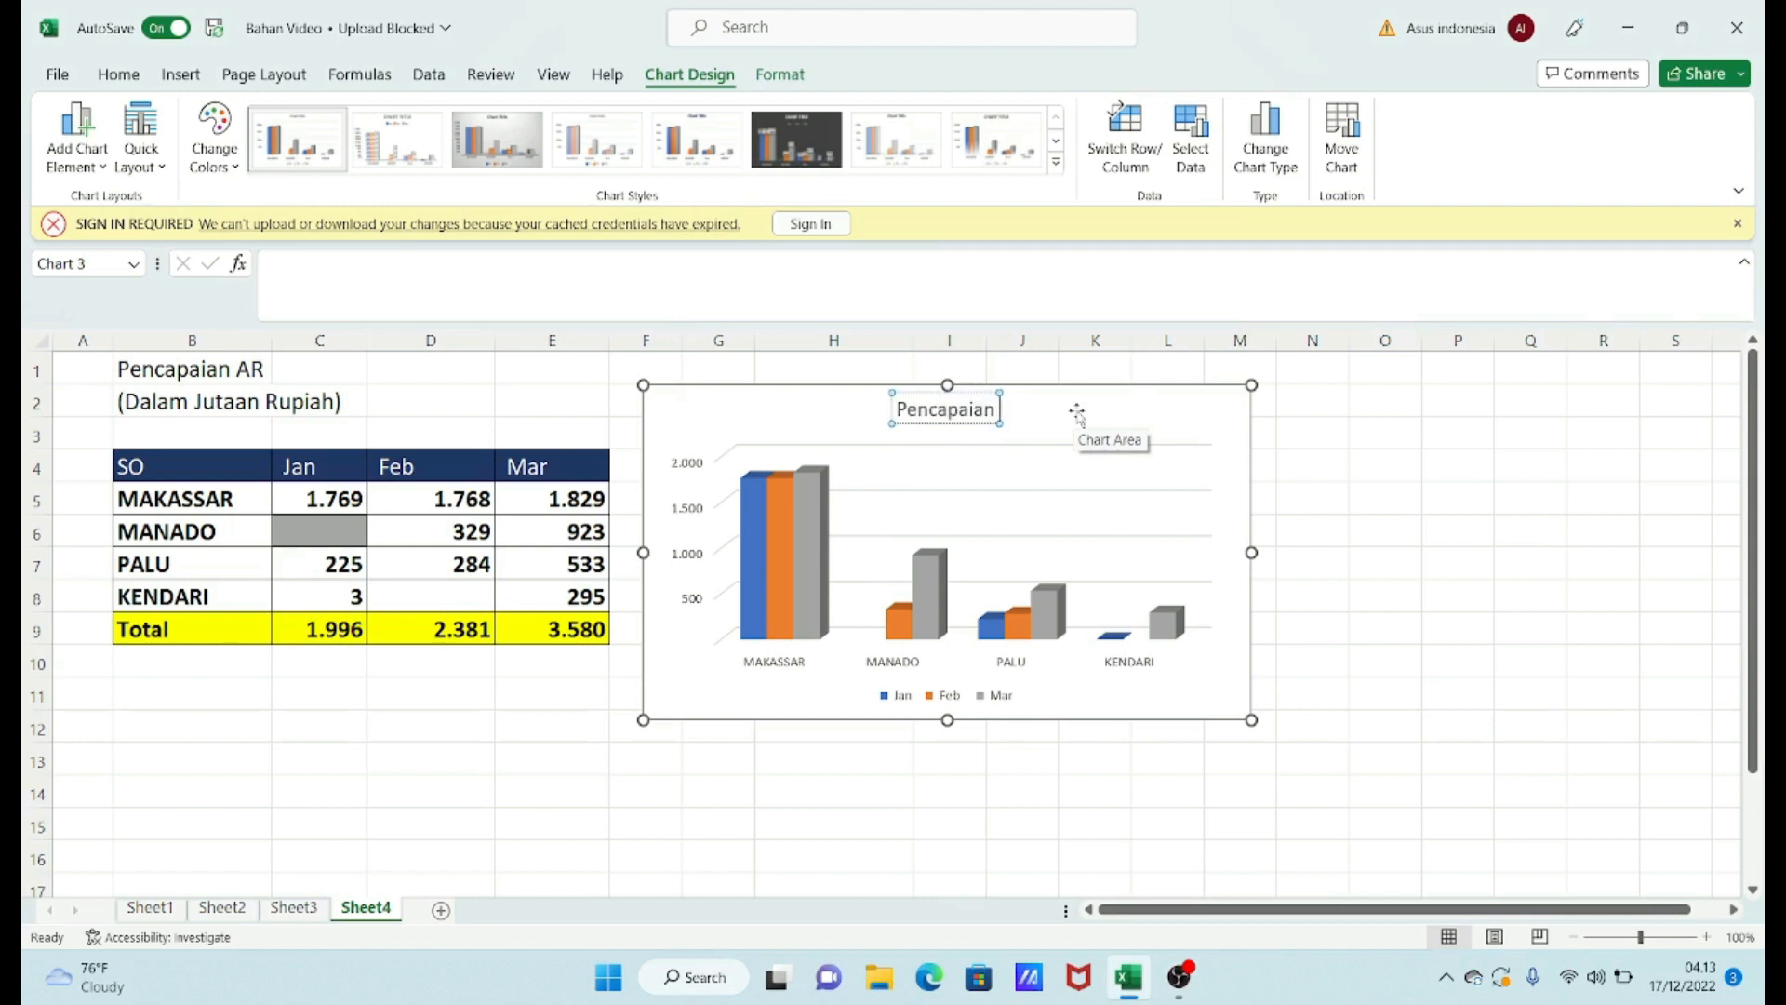
text( AR)
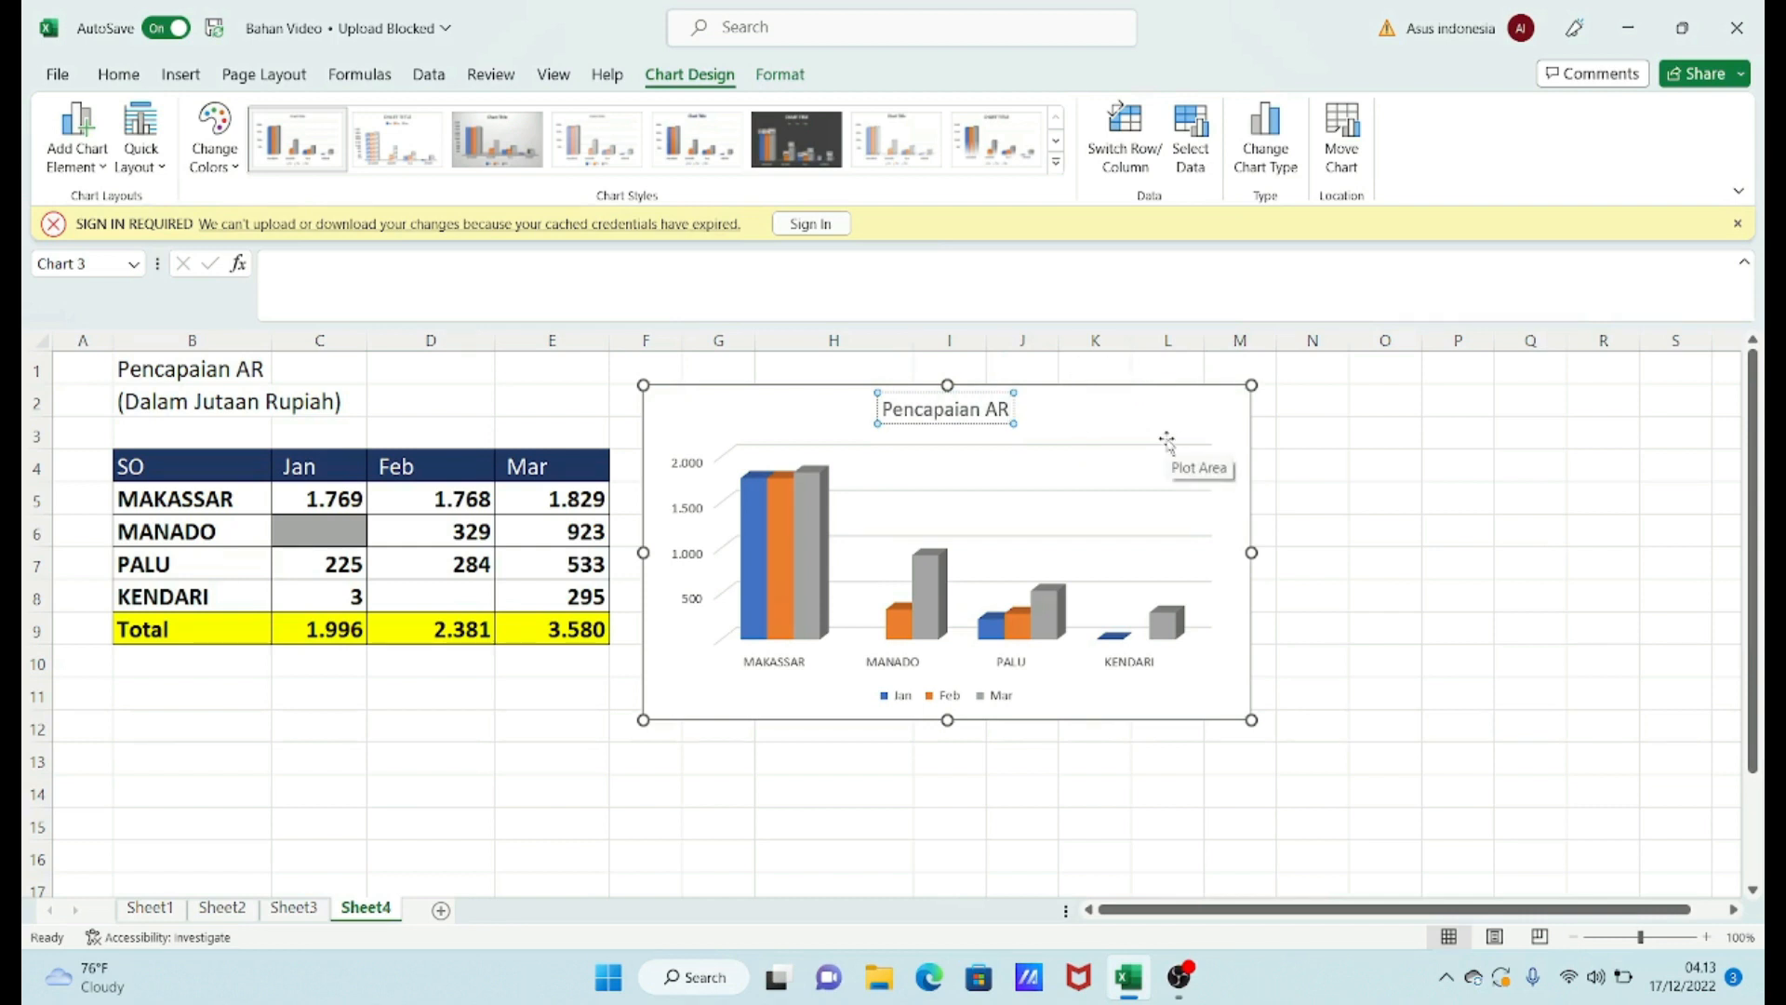
click(995, 539)
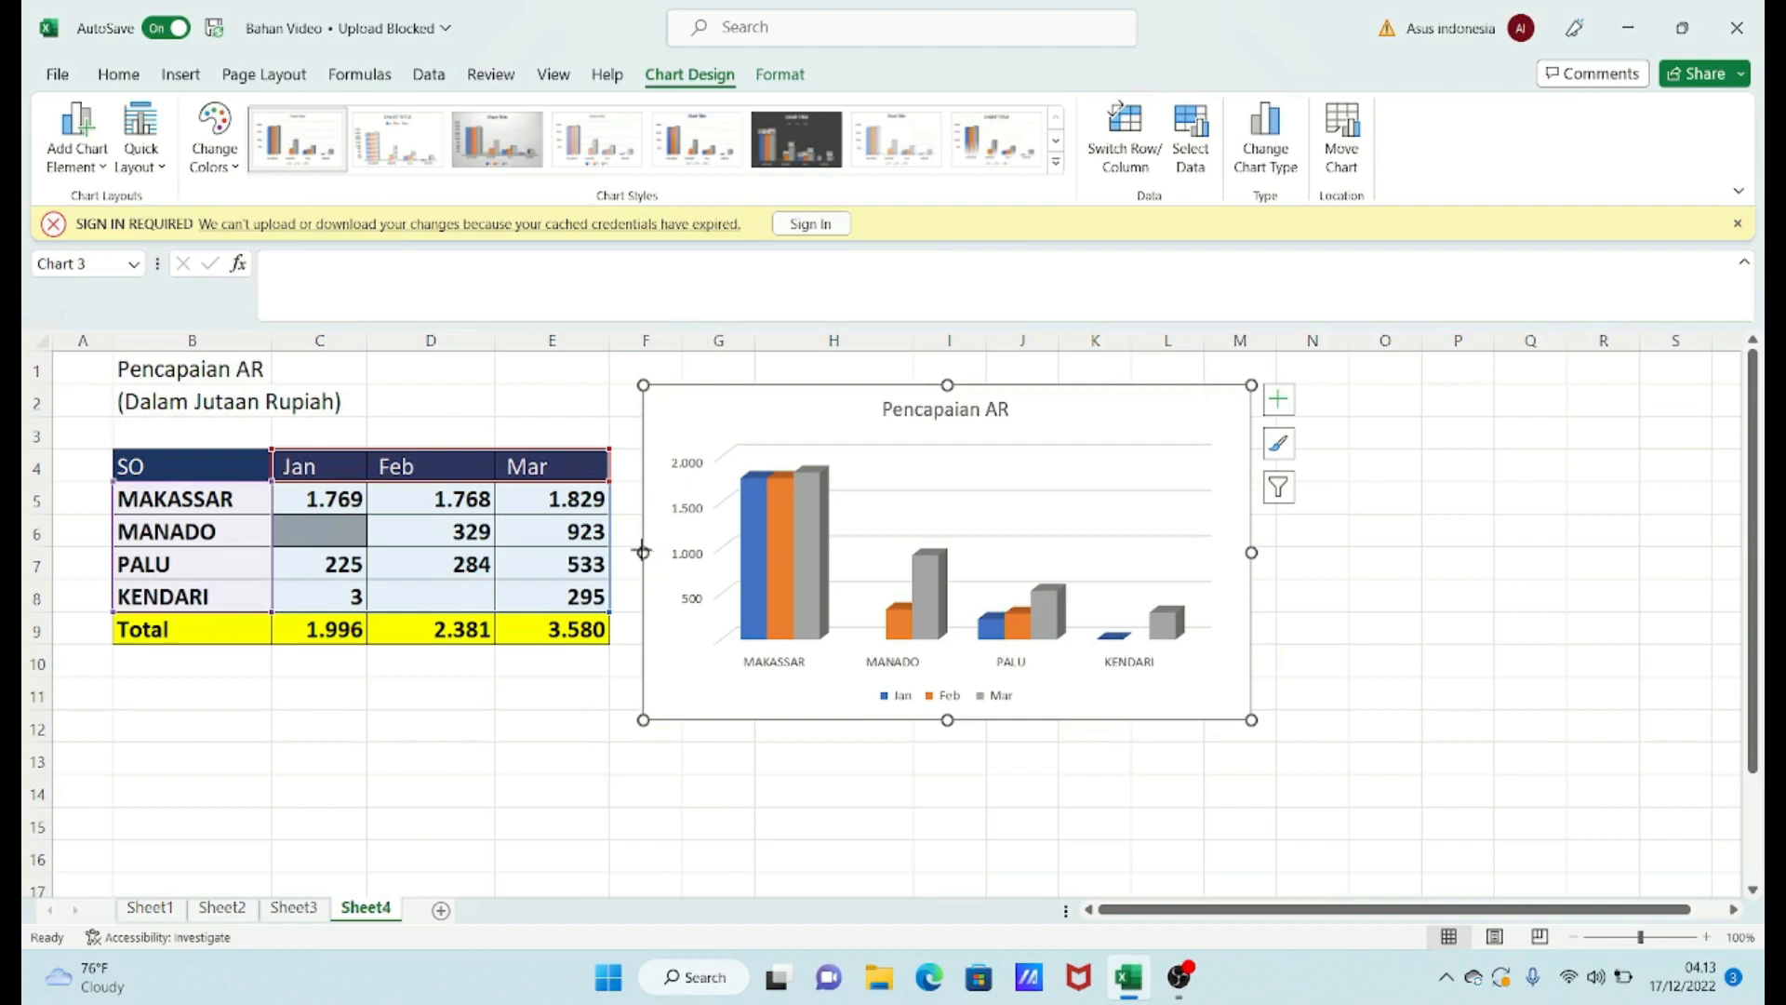
- Extend the chart slightly toward the table and add axis titles to both axes
drag(642, 552, 634, 551)
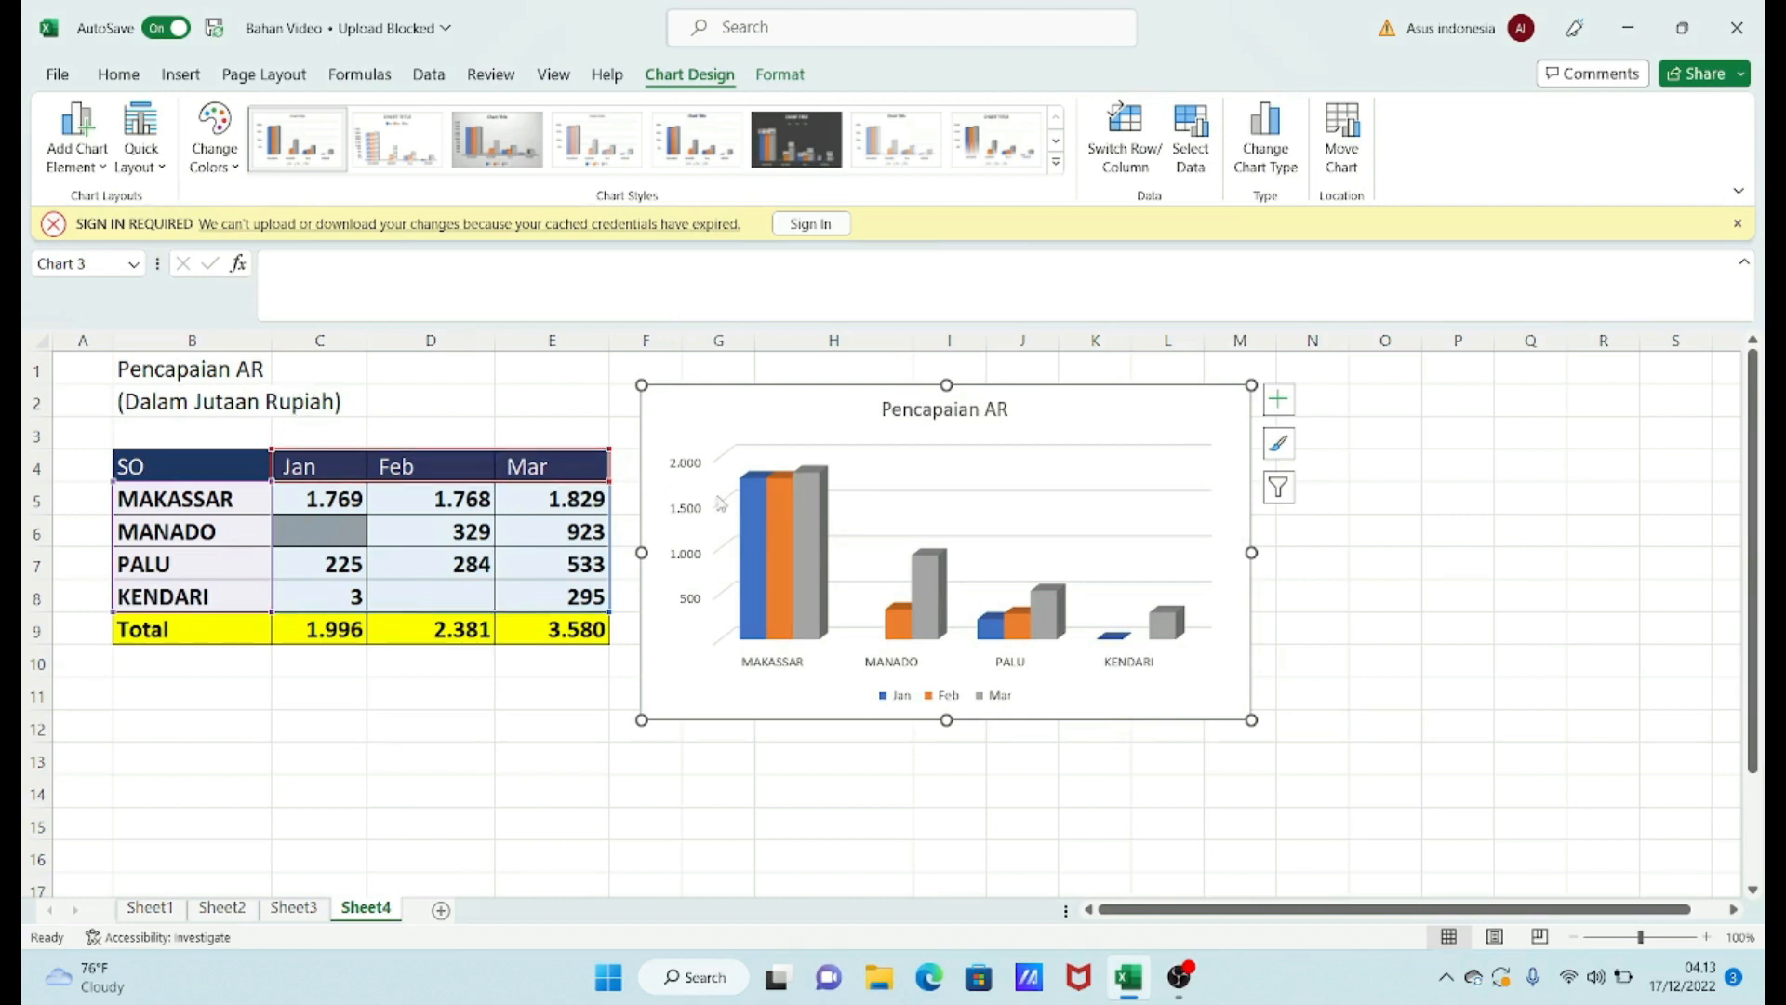
mouse_move(809, 508)
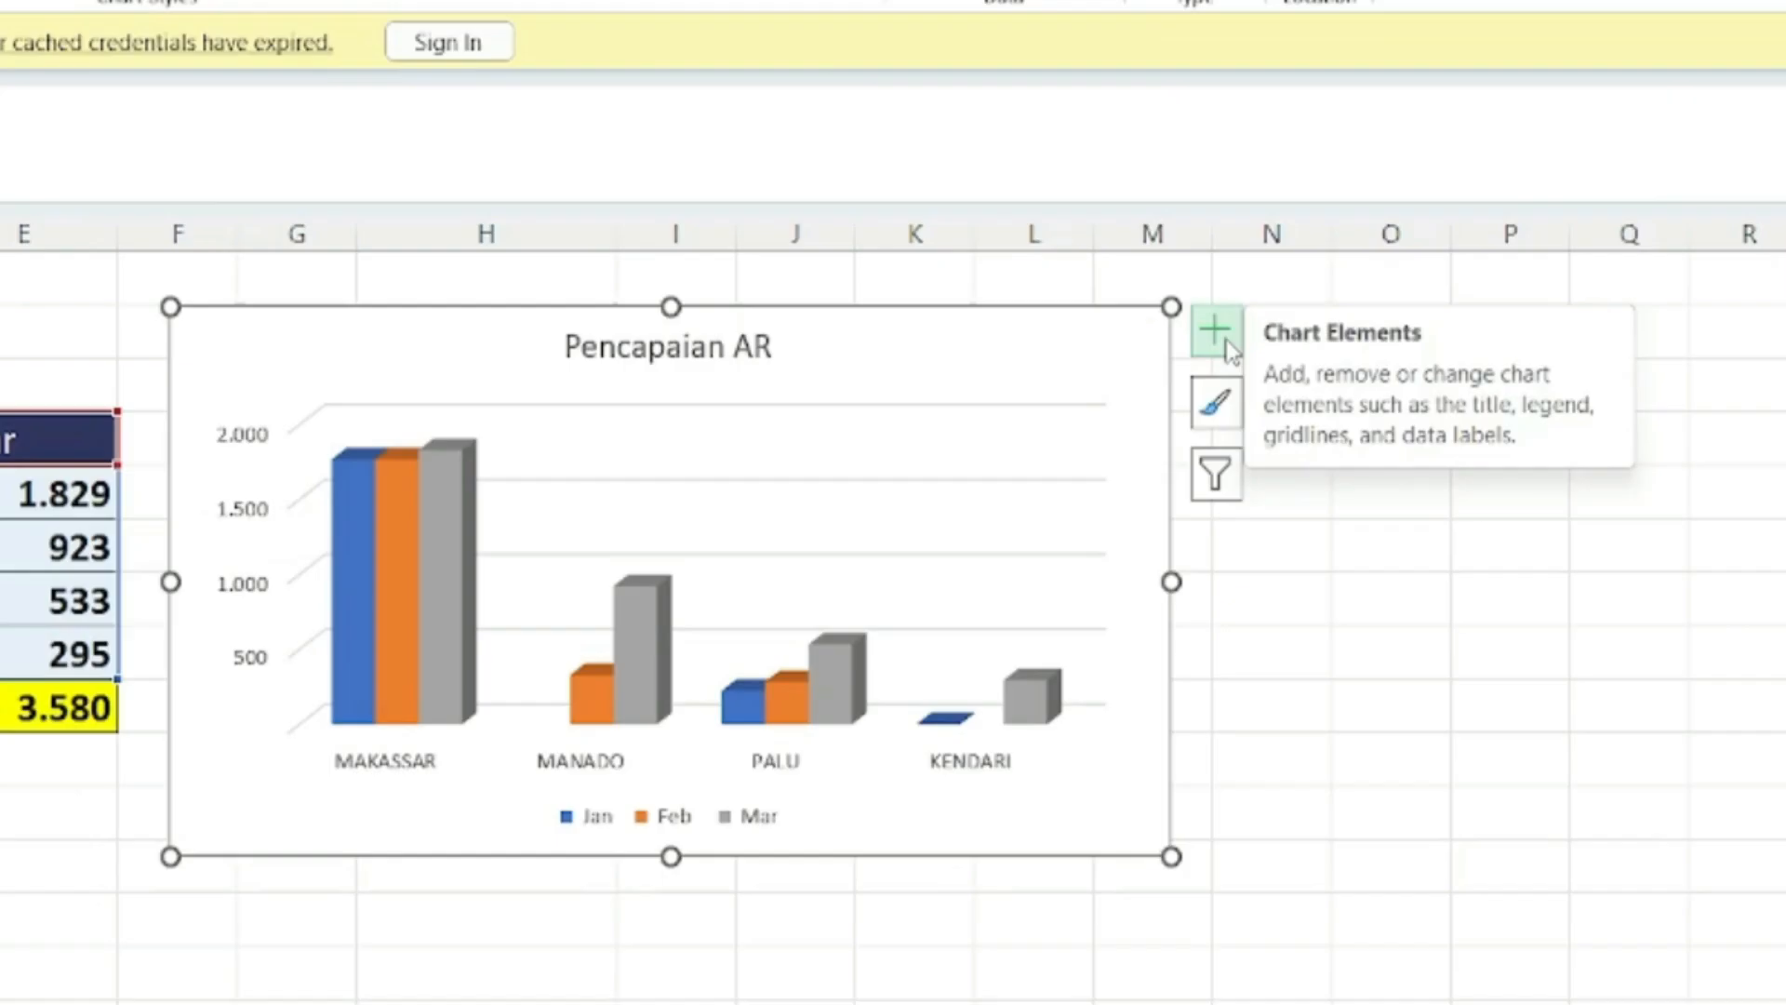
click(1287, 409)
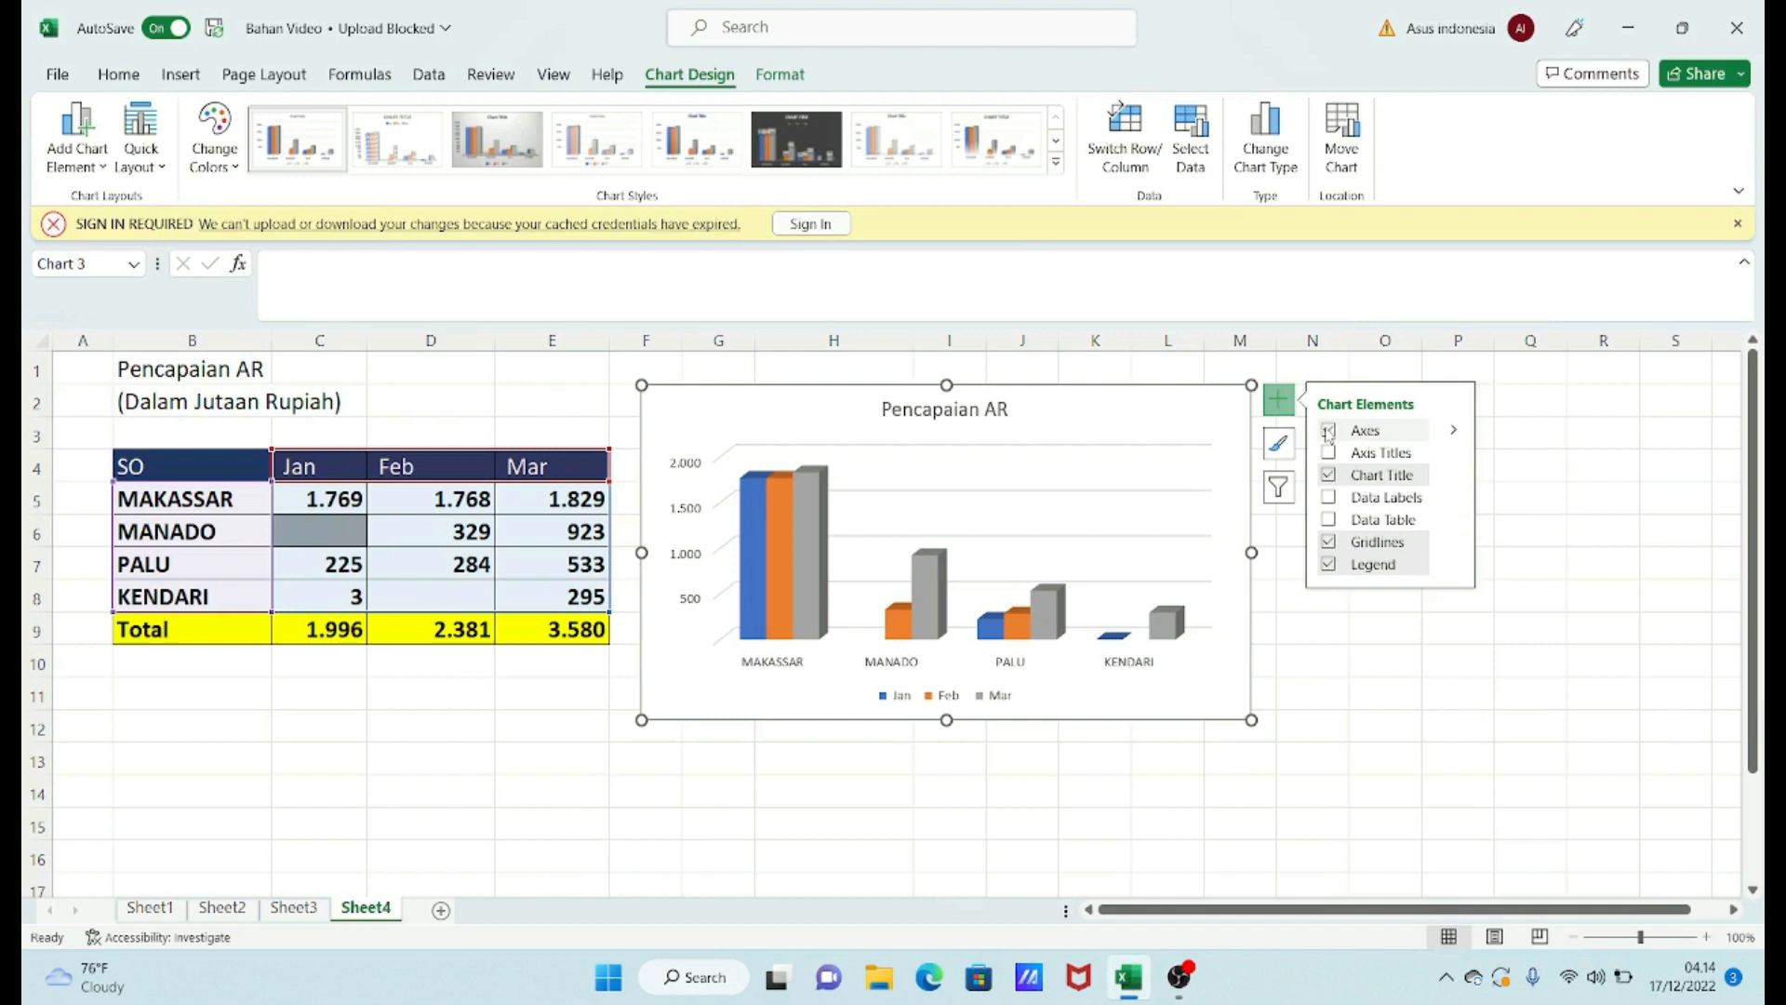
click(1328, 452)
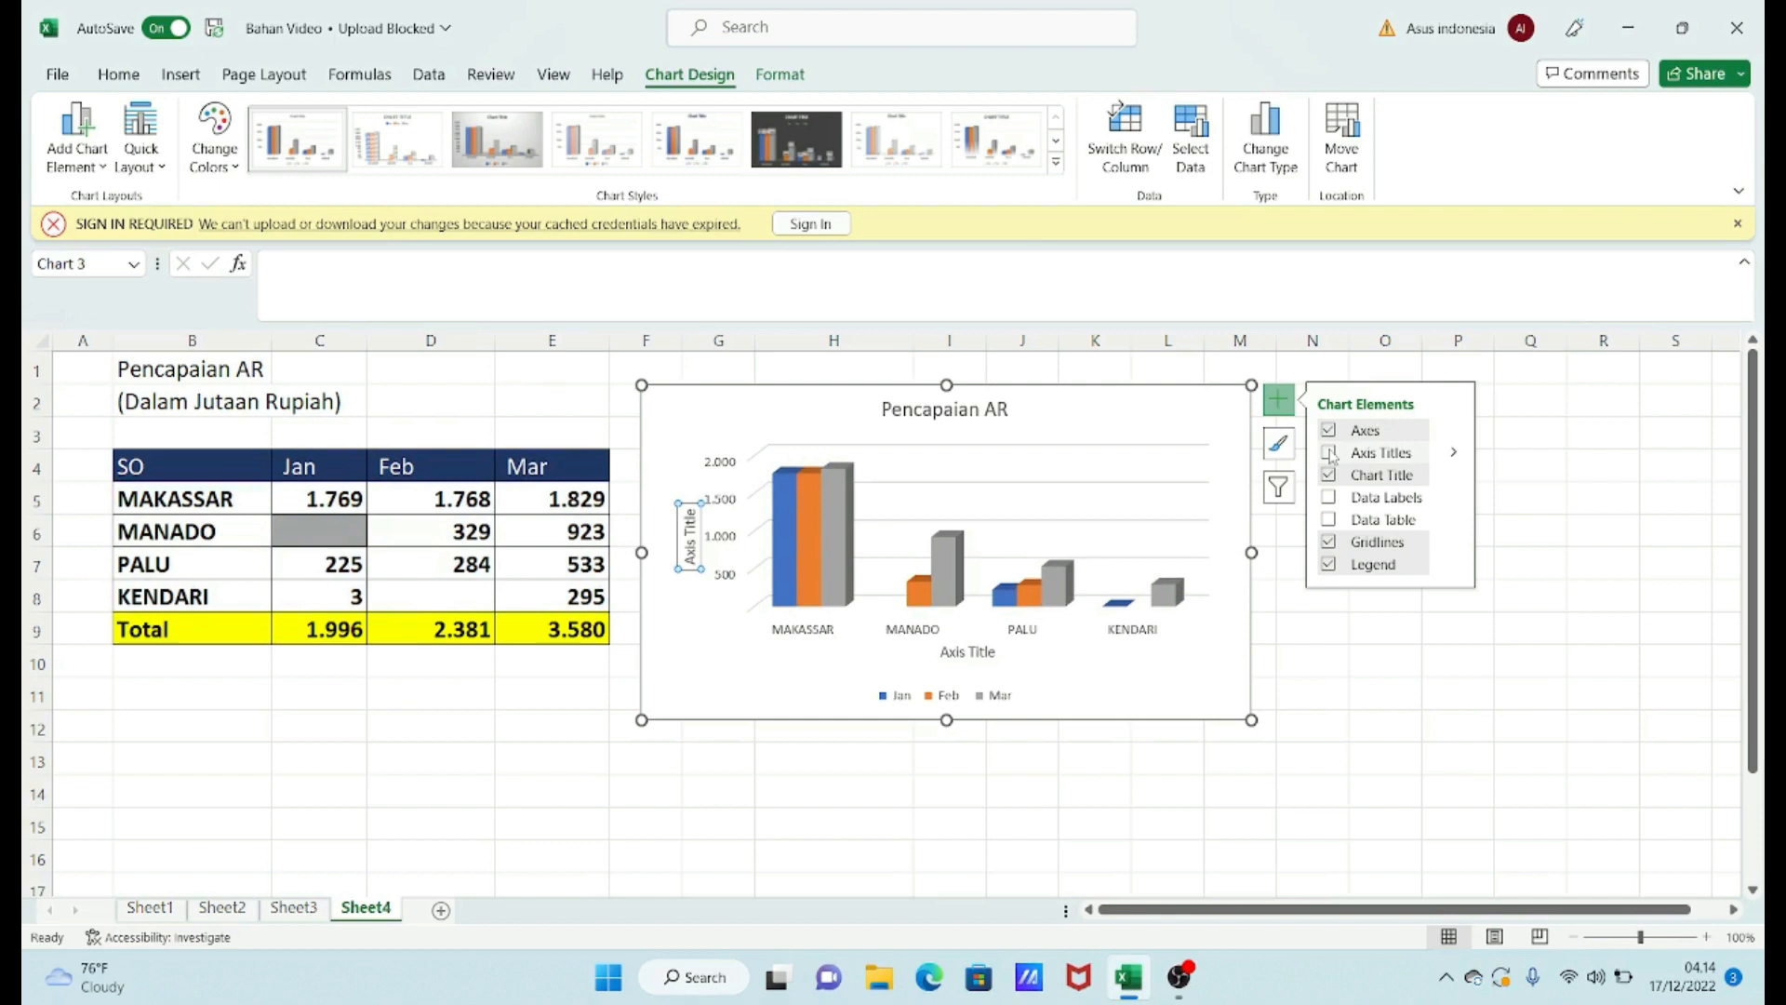
- Replace the vertical axis title's placeholder text with "Dalam Jutaan Rupiah"
click(680, 509)
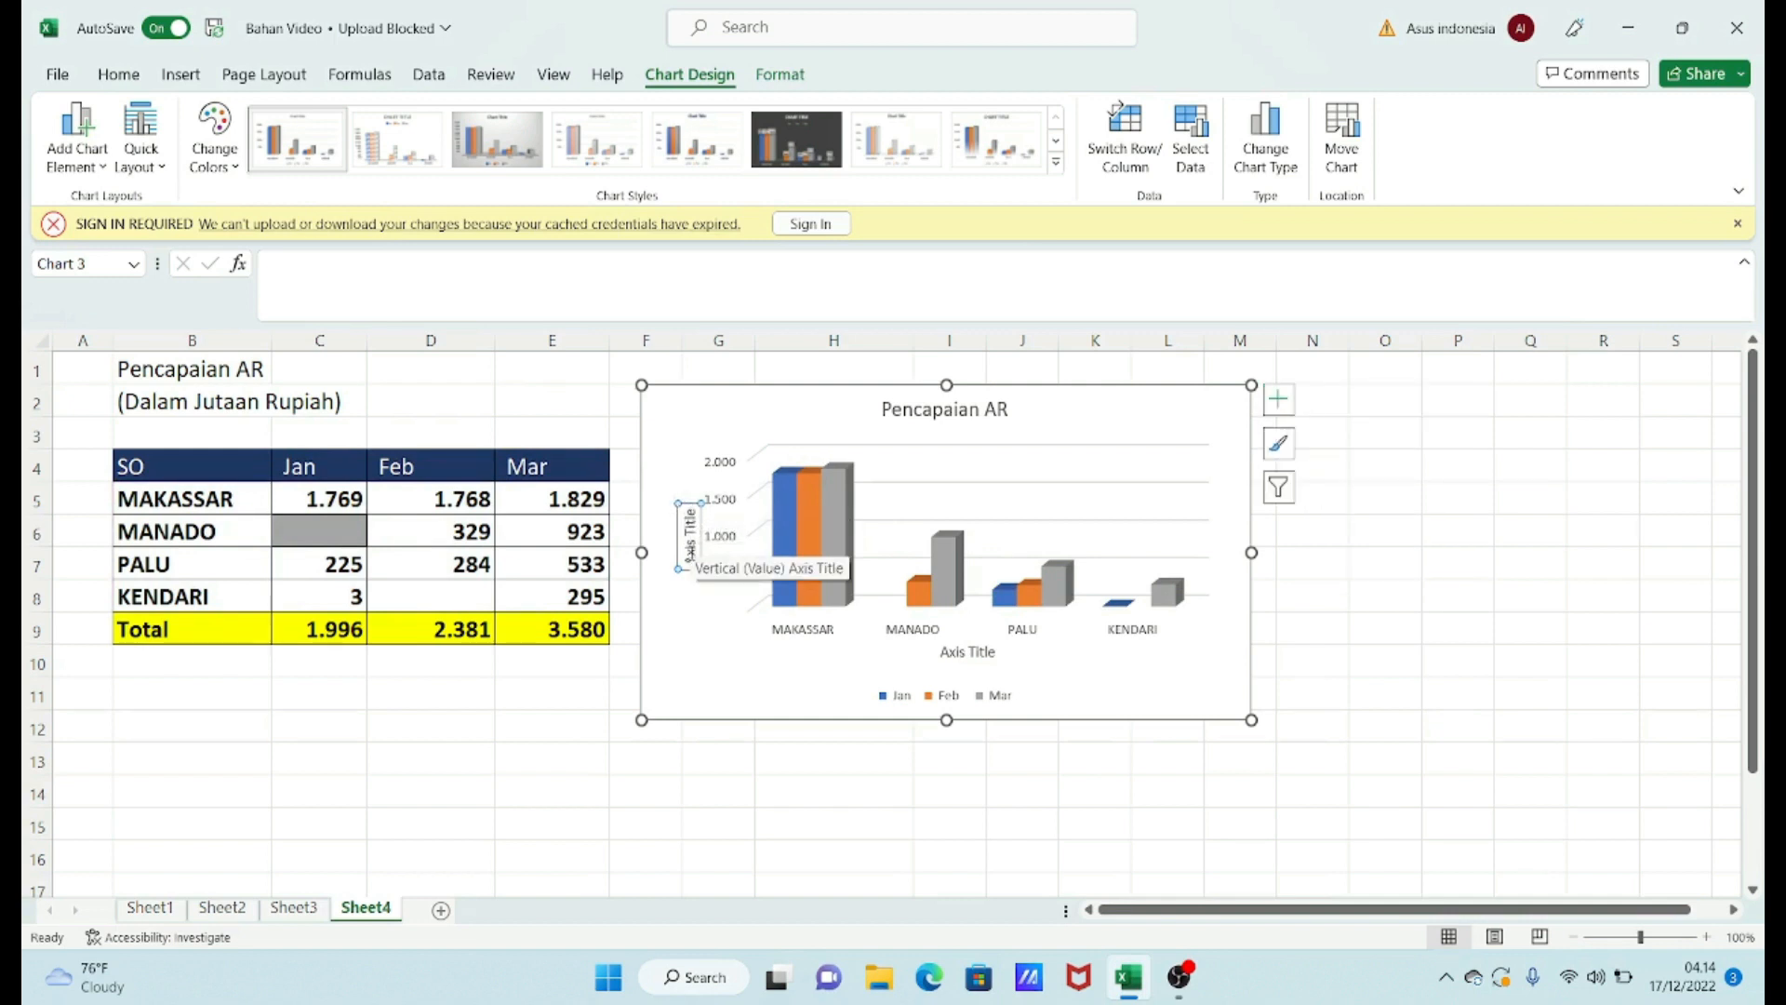
click(690, 557)
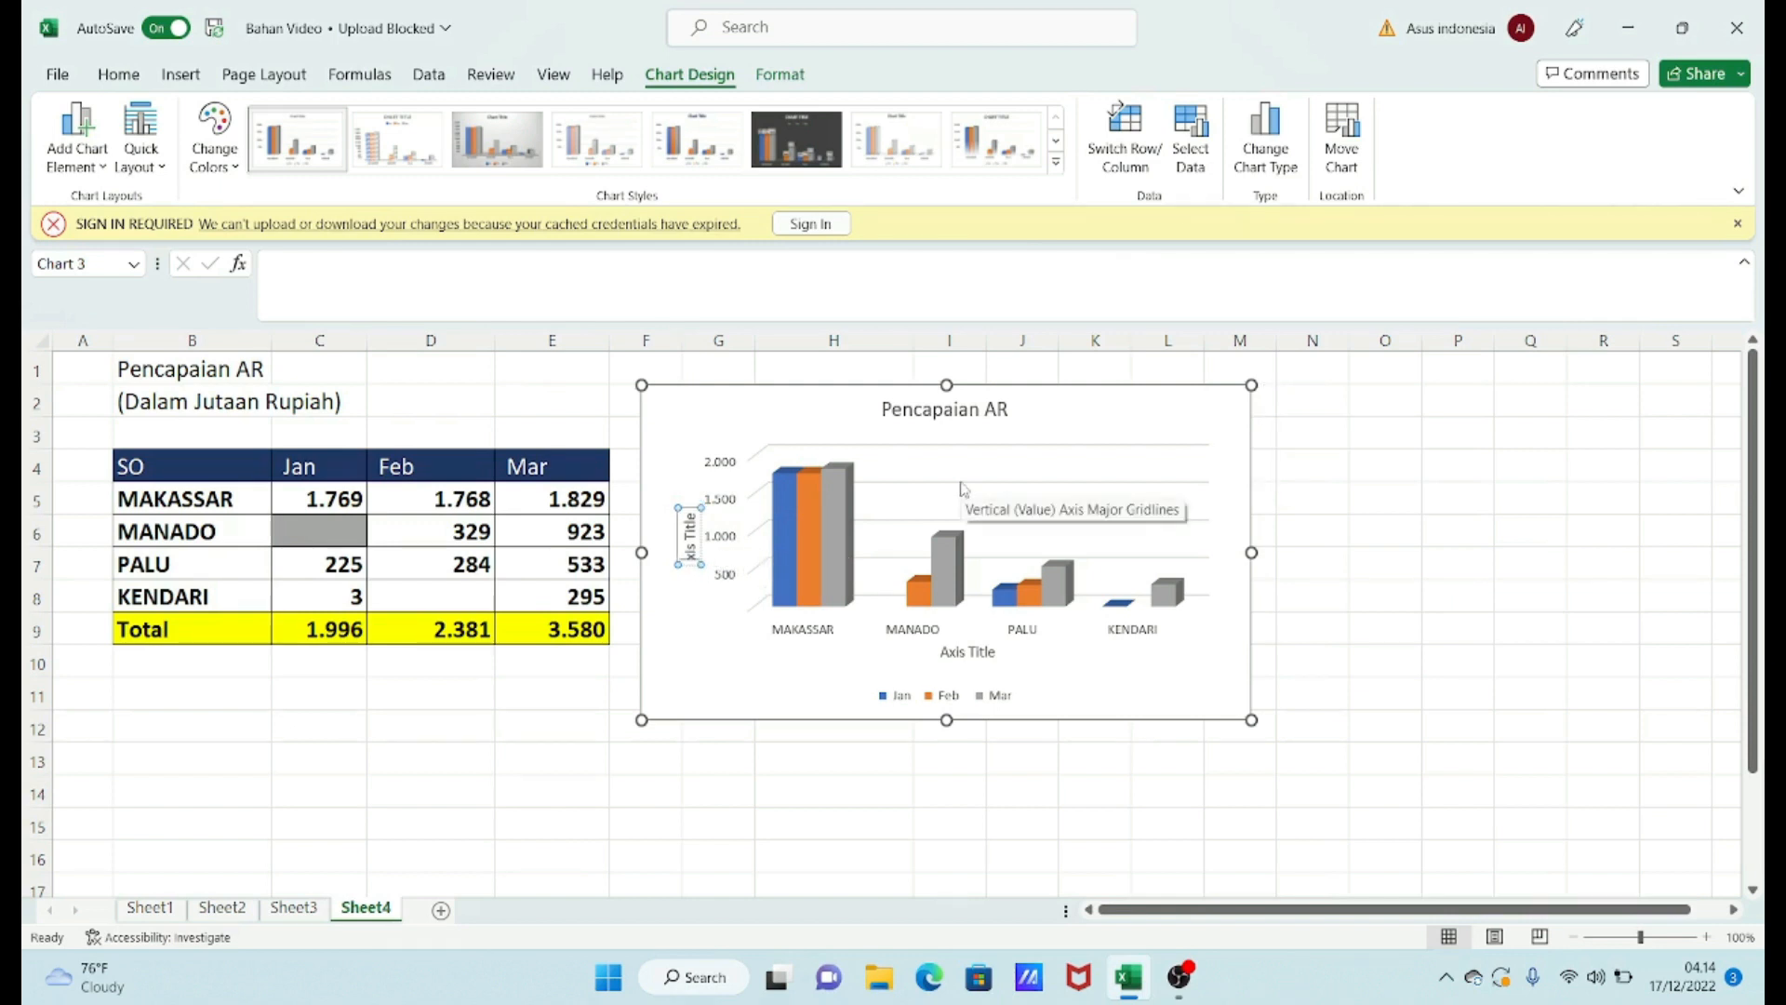
text(Dalama)
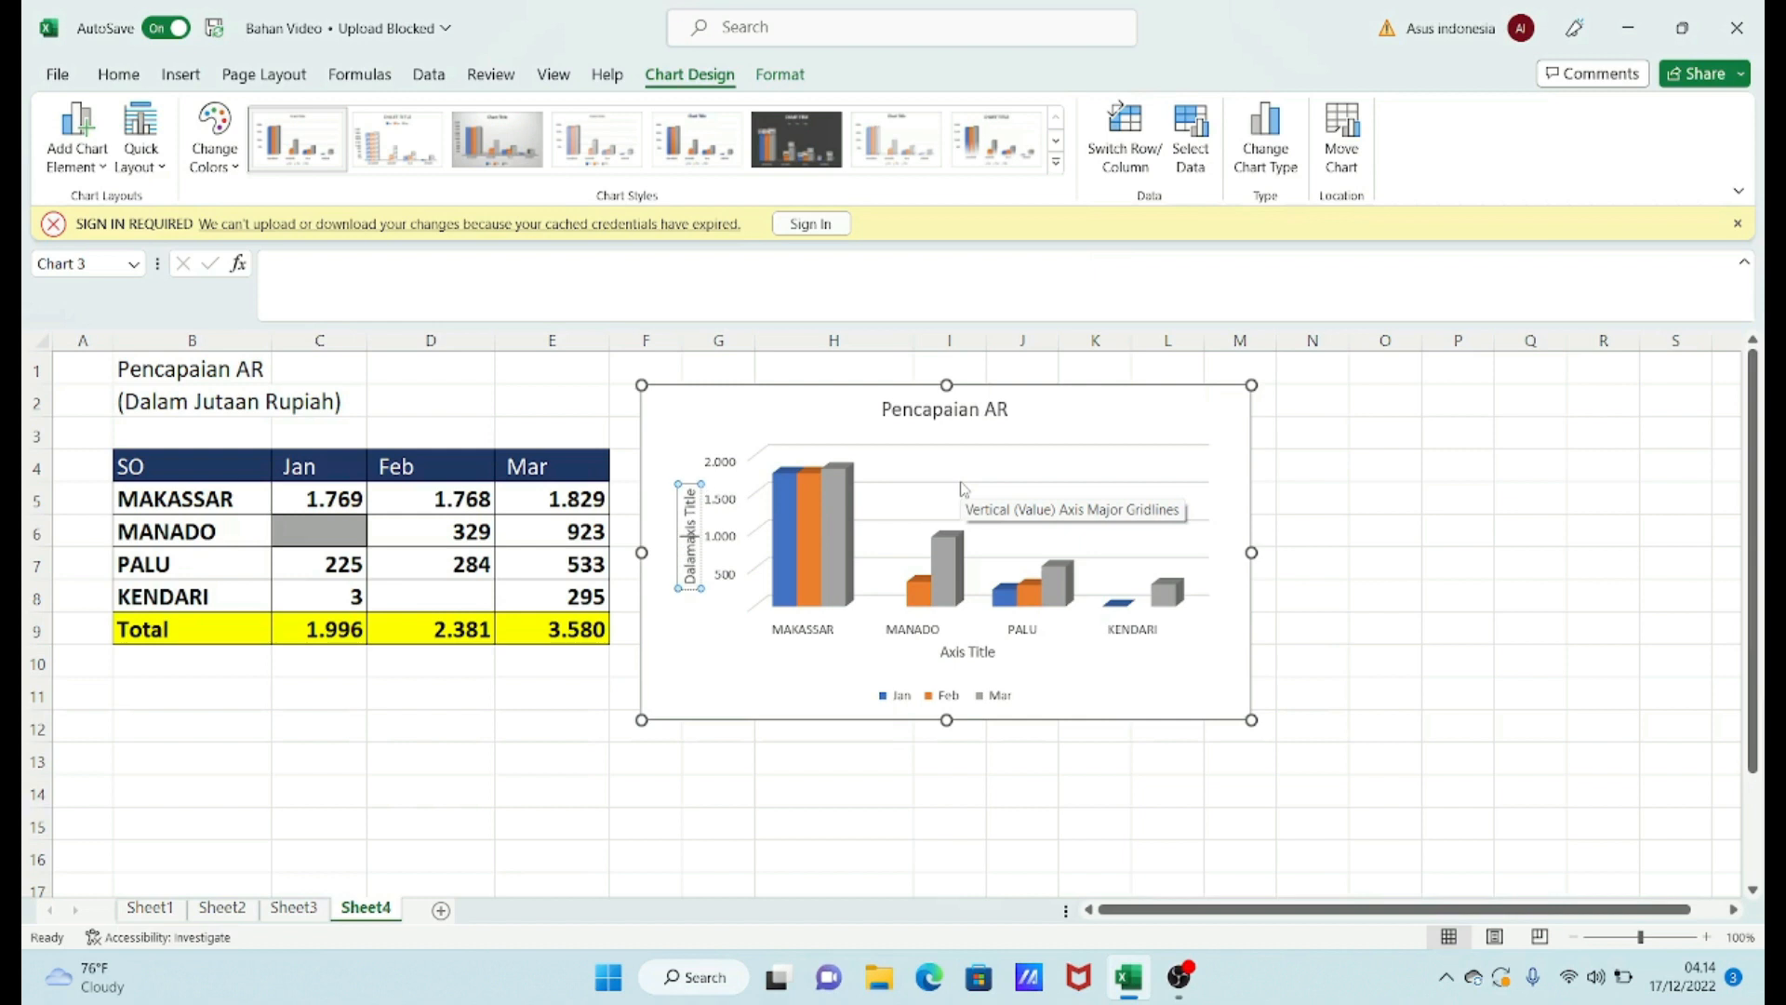
key(BackSpace)
key(BackSpace)
text(Jutaan R)
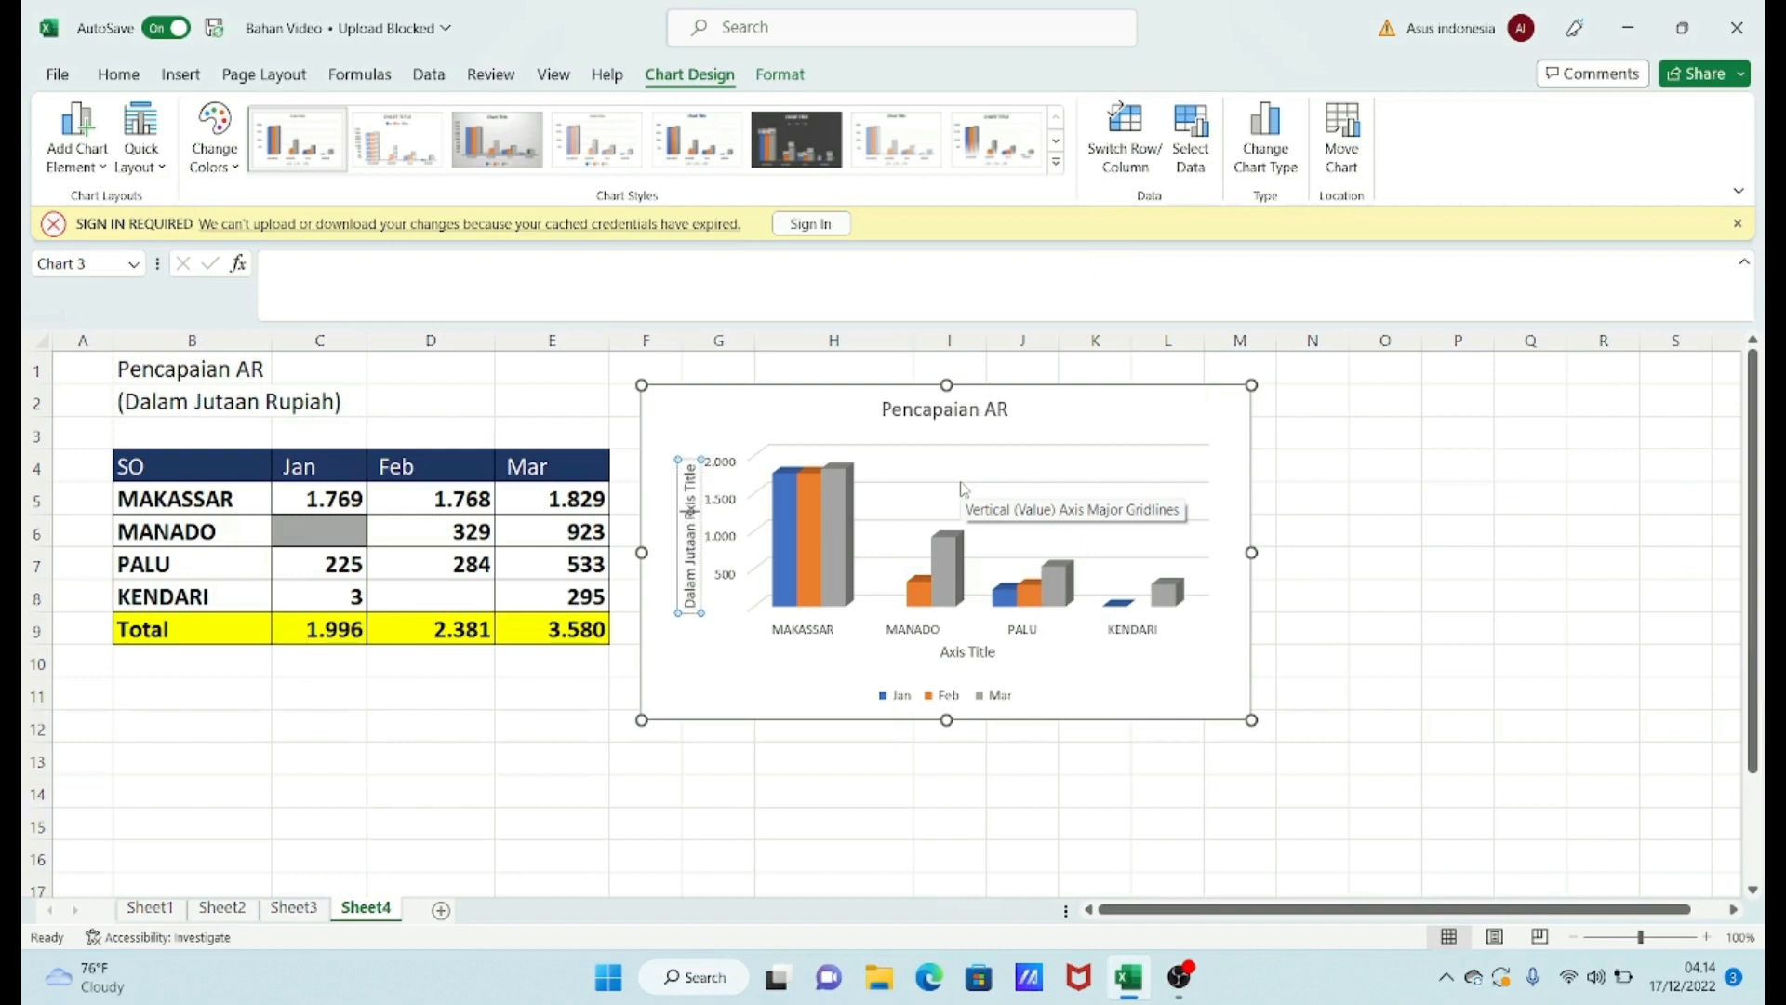
text(upiah)
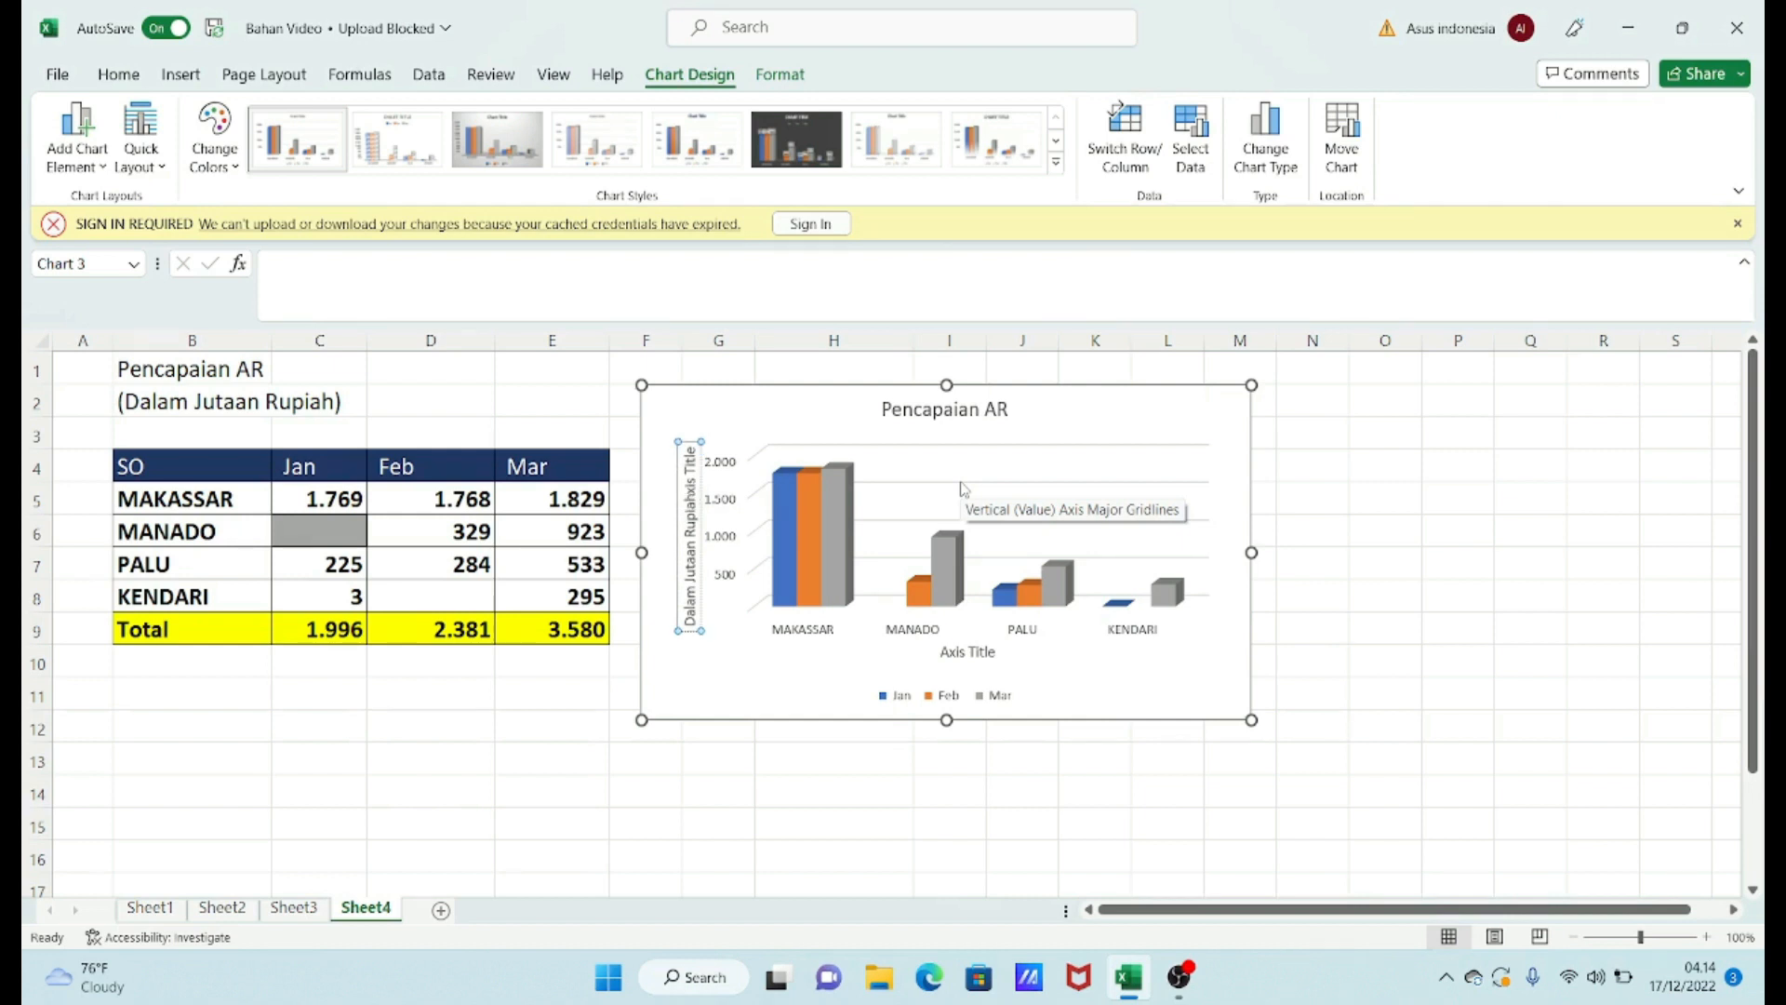
key(Delete)
key(Delete)
key(Delete)
key(Delete)
key(Delete)
key(Delete)
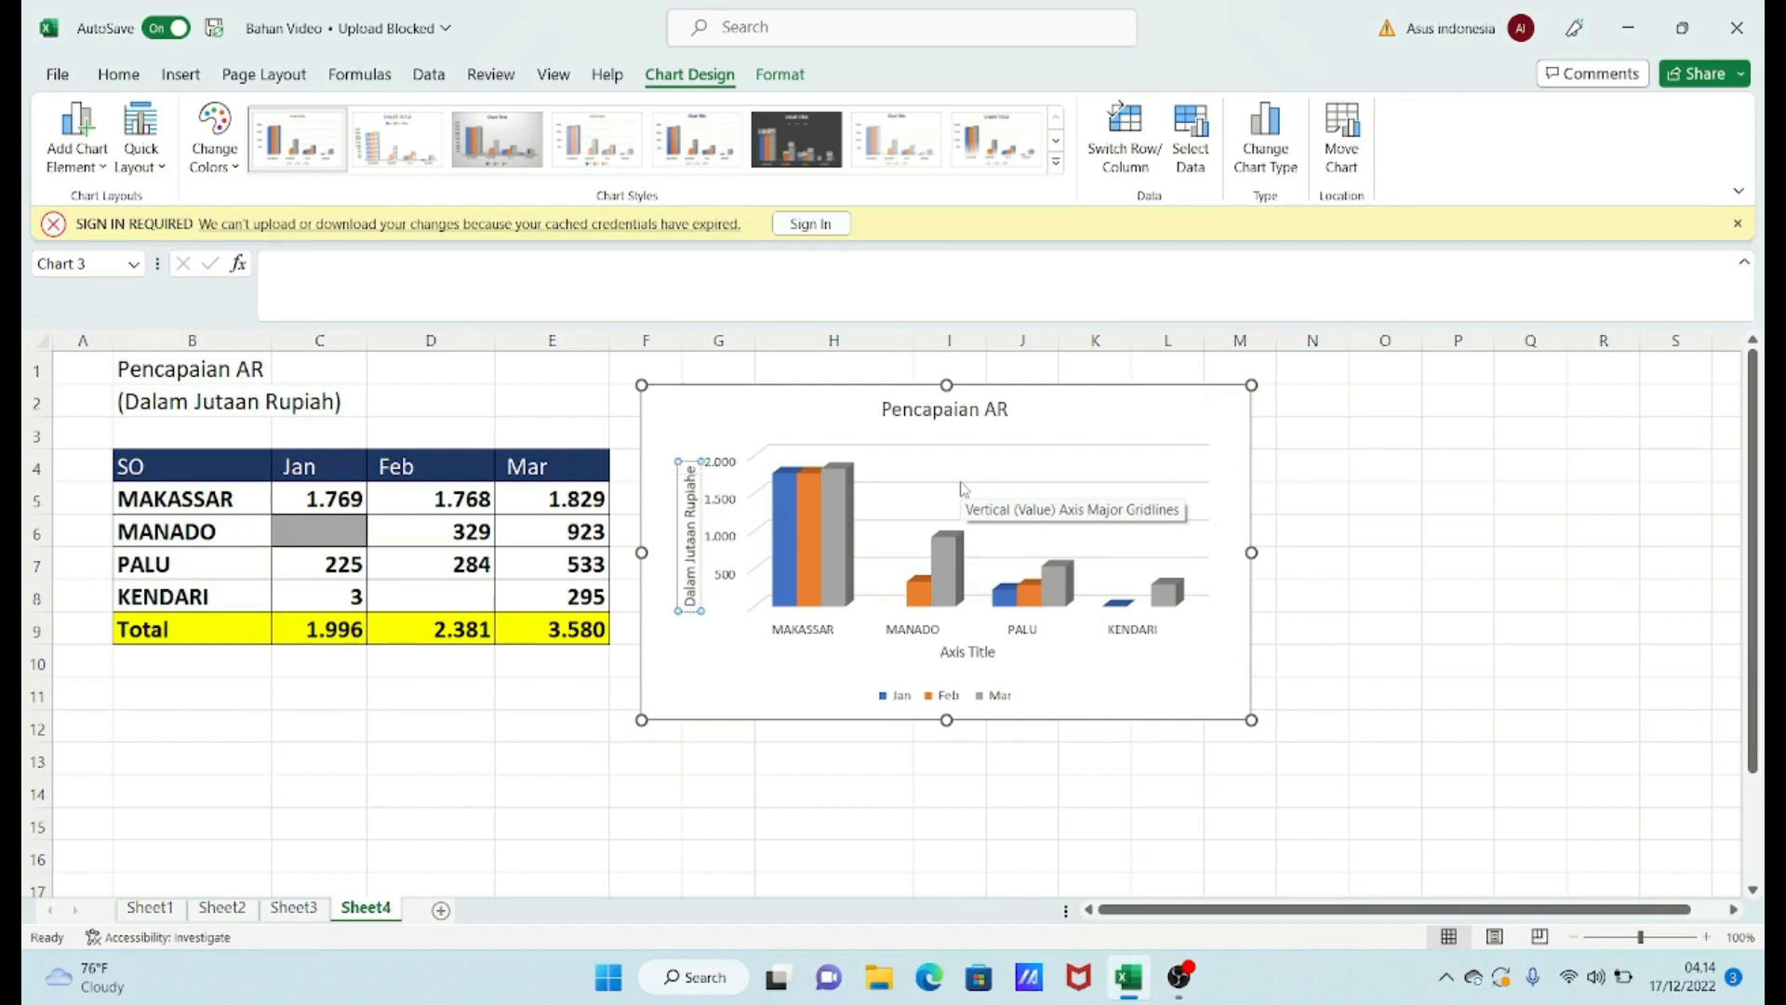
key(Delete)
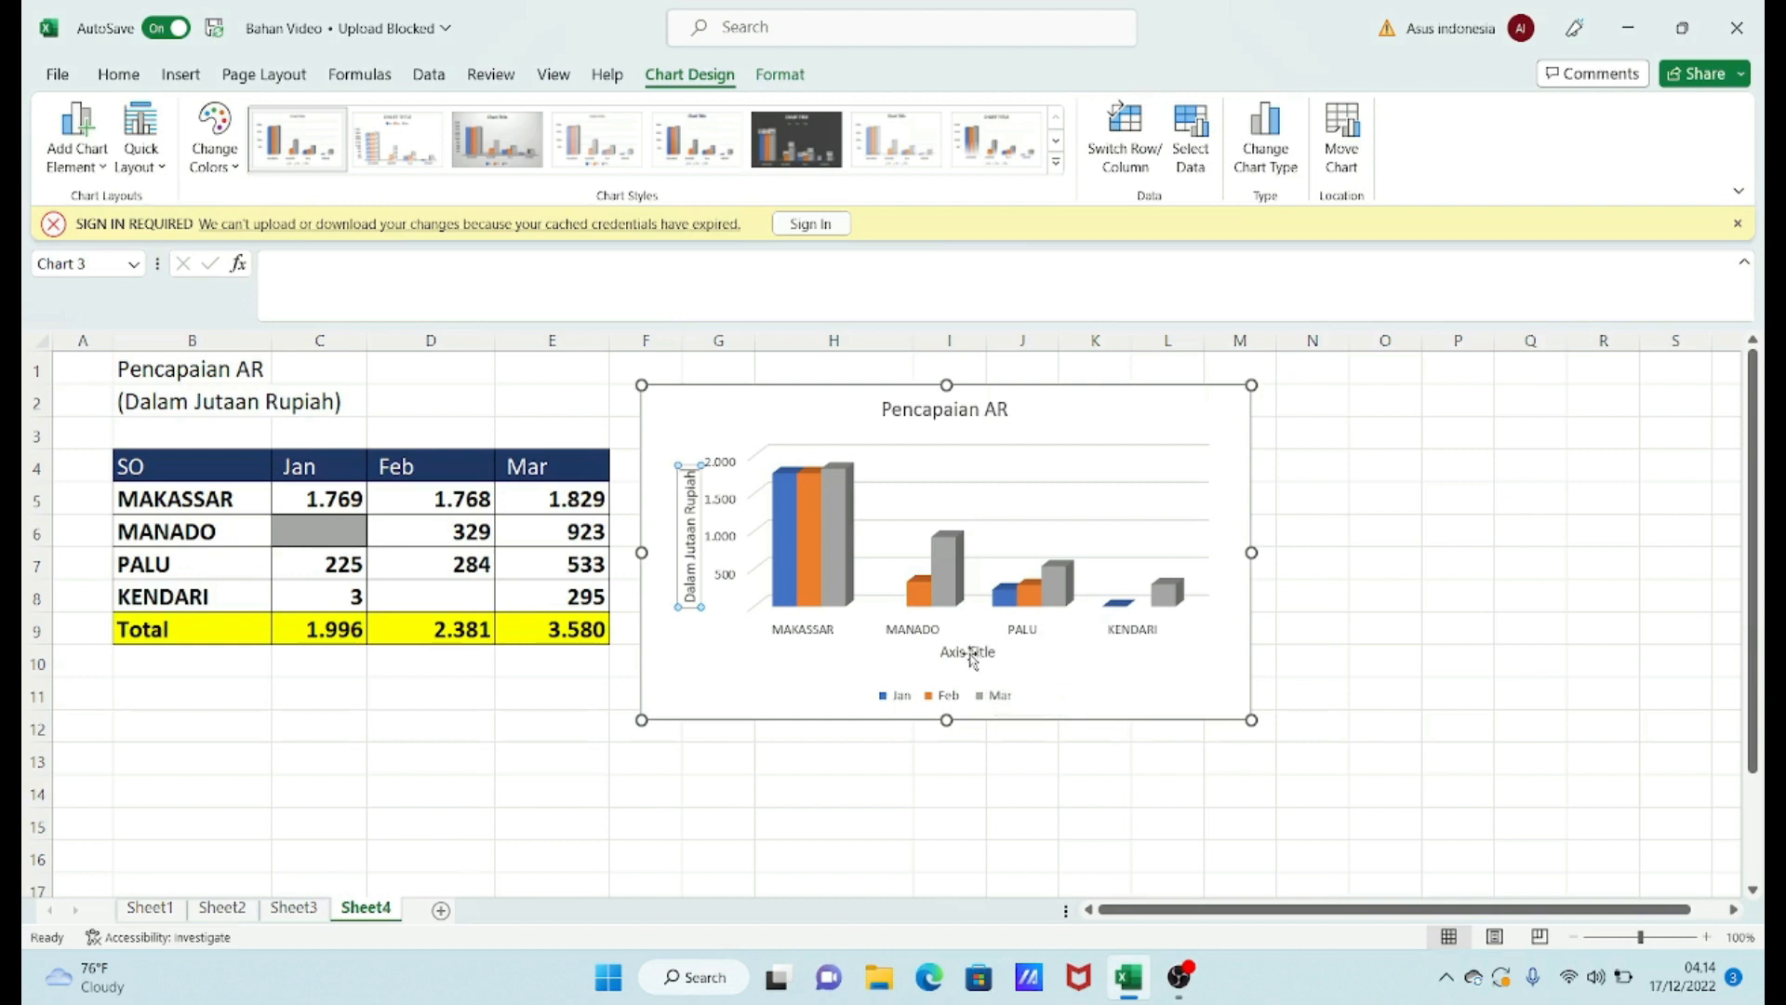
click(778, 413)
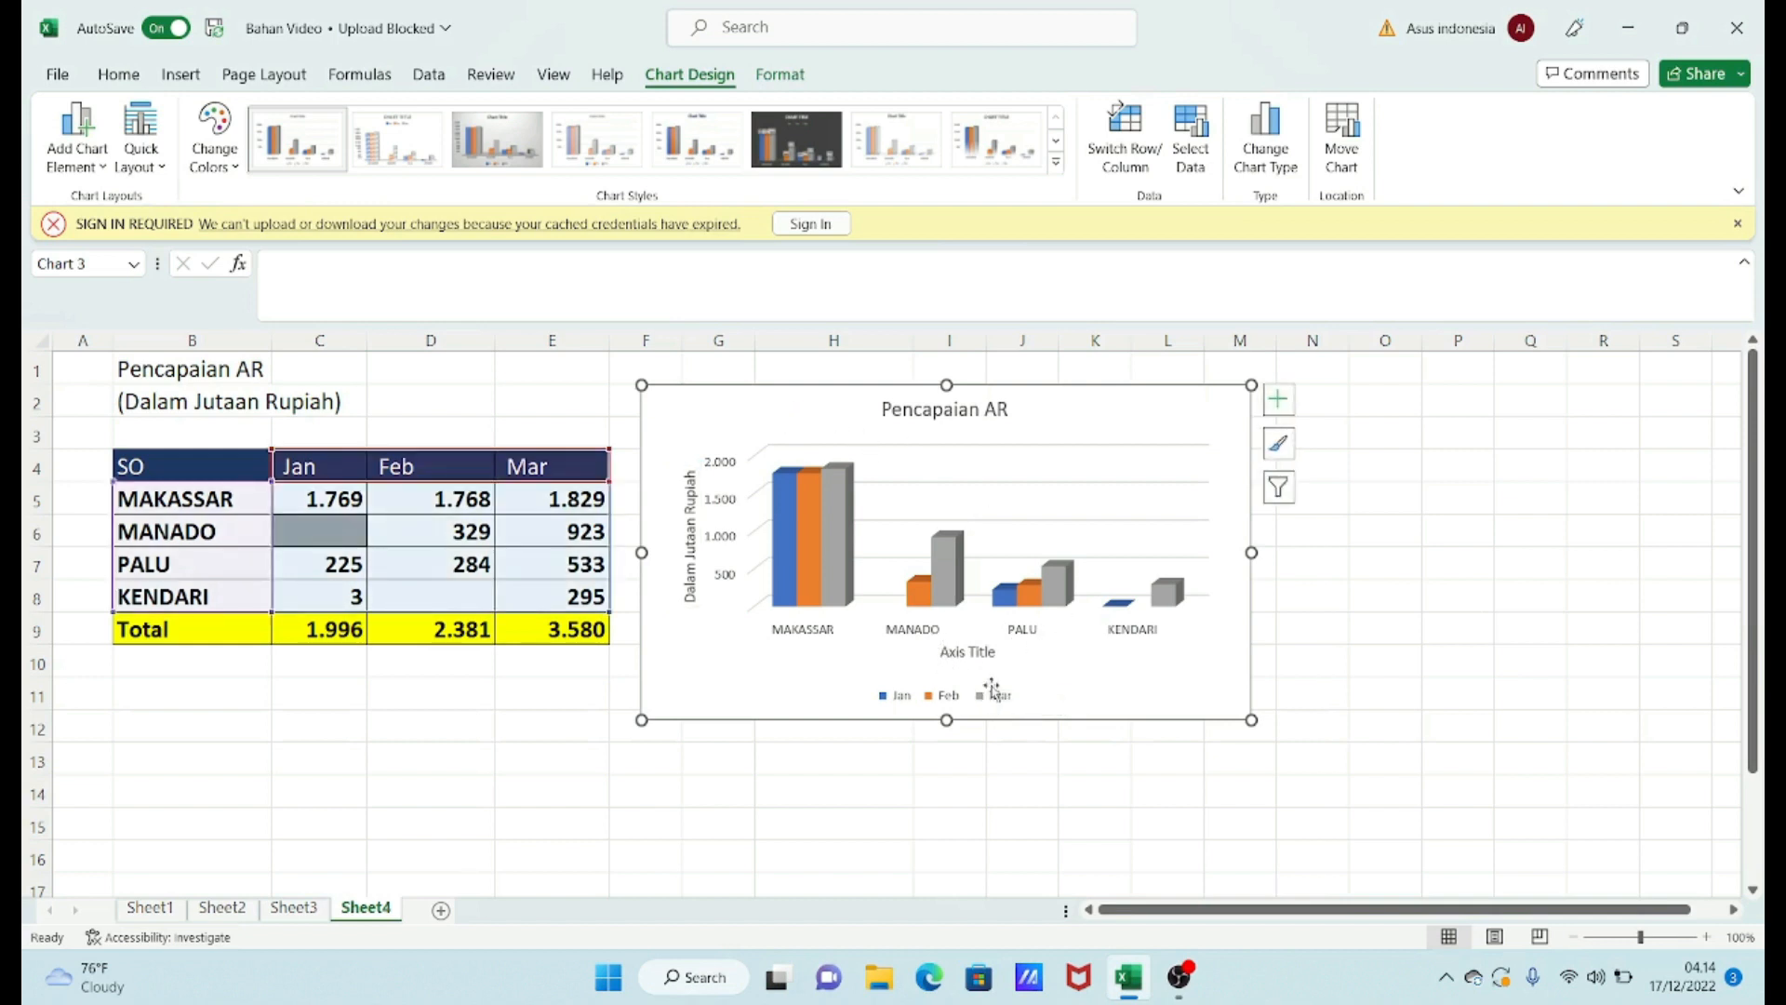
- Replace the horizontal axis title's placeholder text with "Sales Office"
click(983, 654)
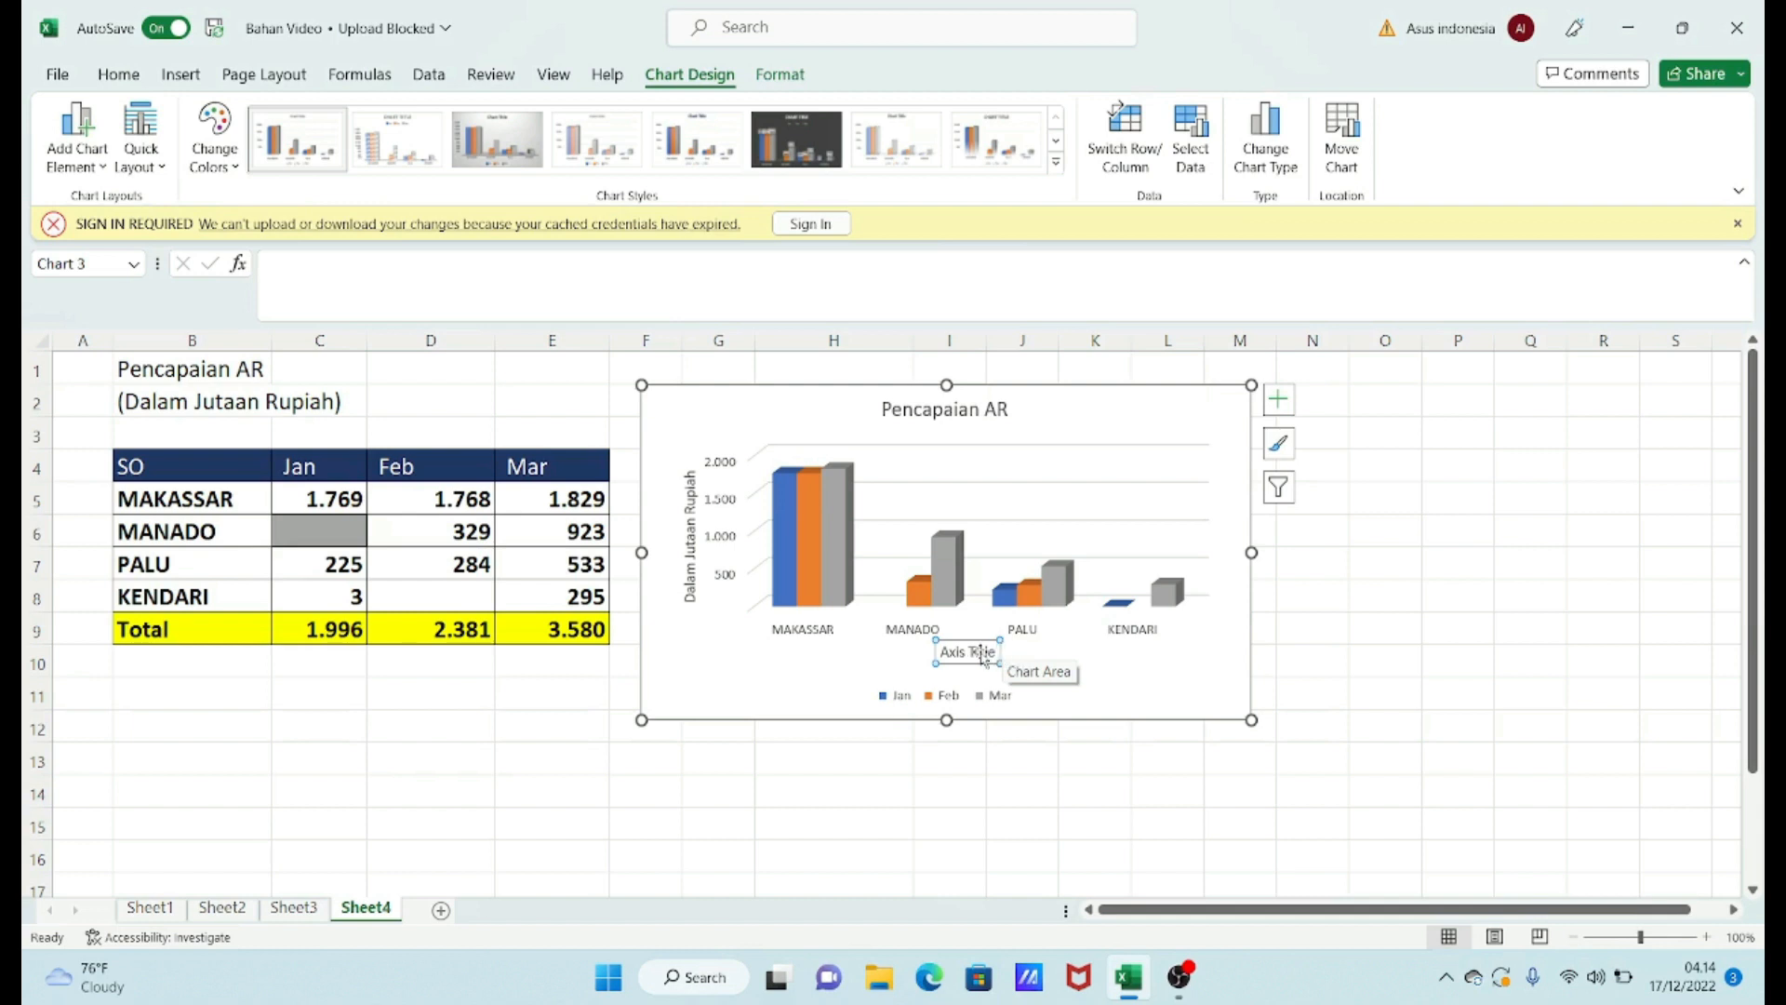
double_click(954, 652)
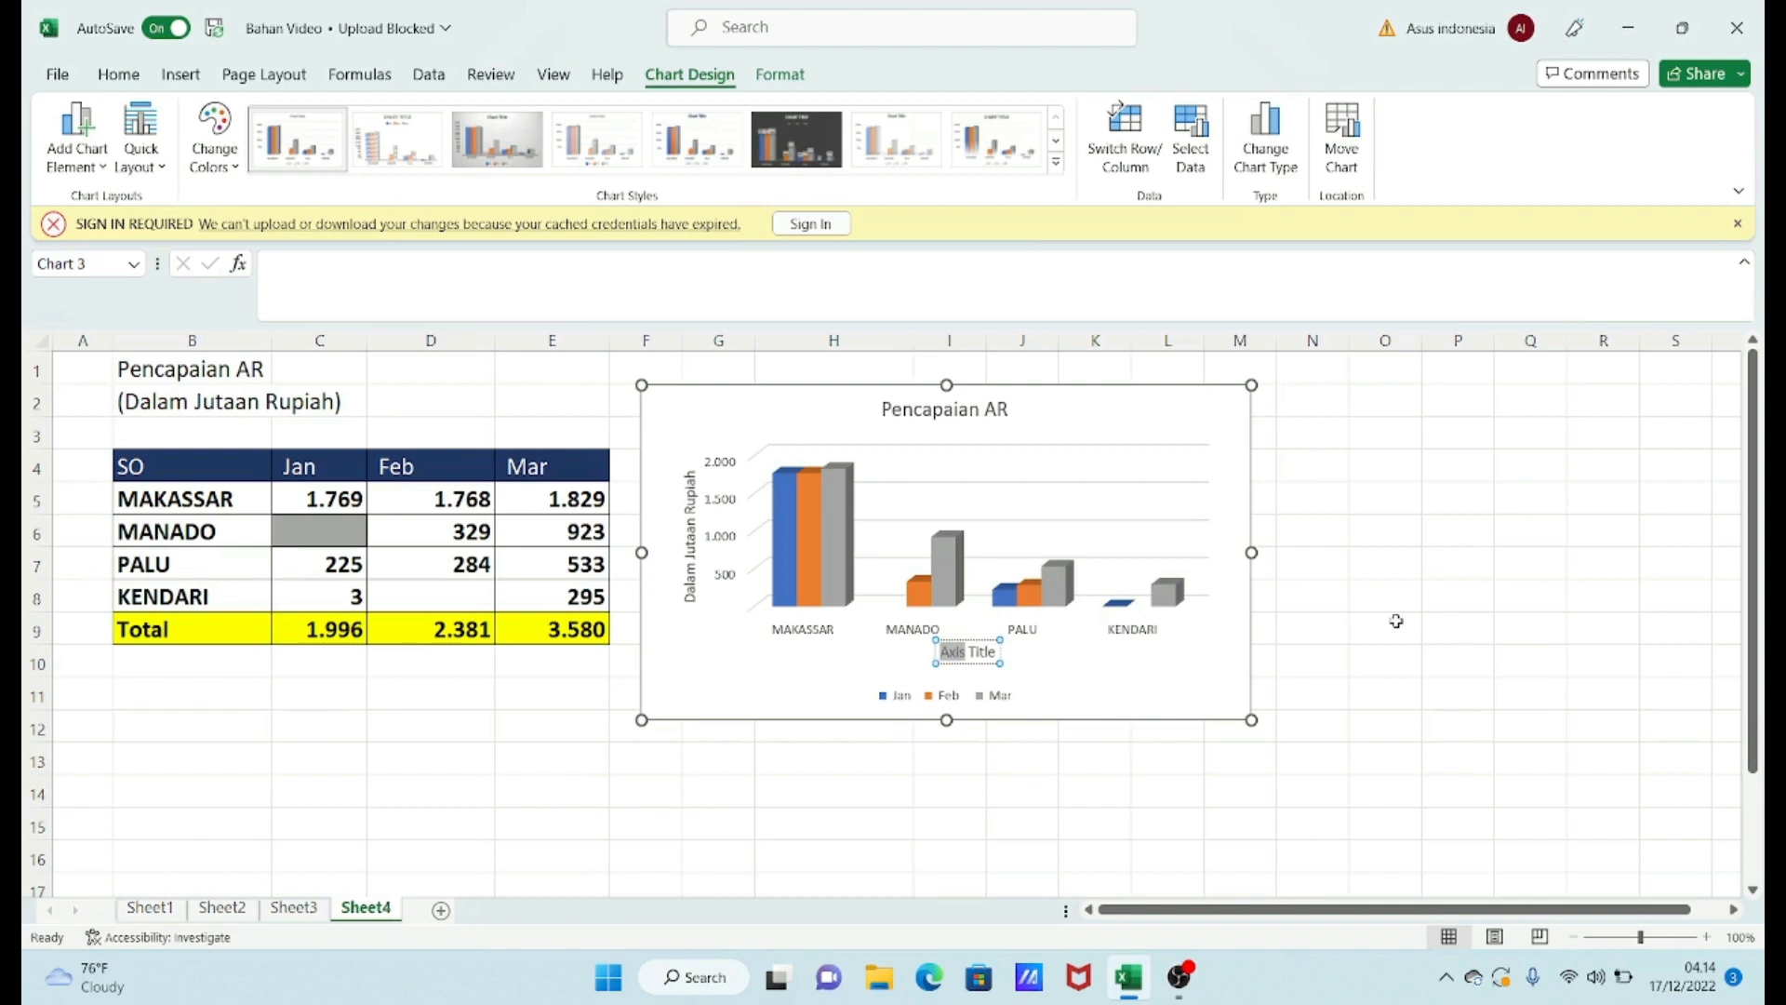
key(Delete)
key(Delete)
key(Delete)
key(Delete)
key(Delete)
key(Delete)
text(Sales)
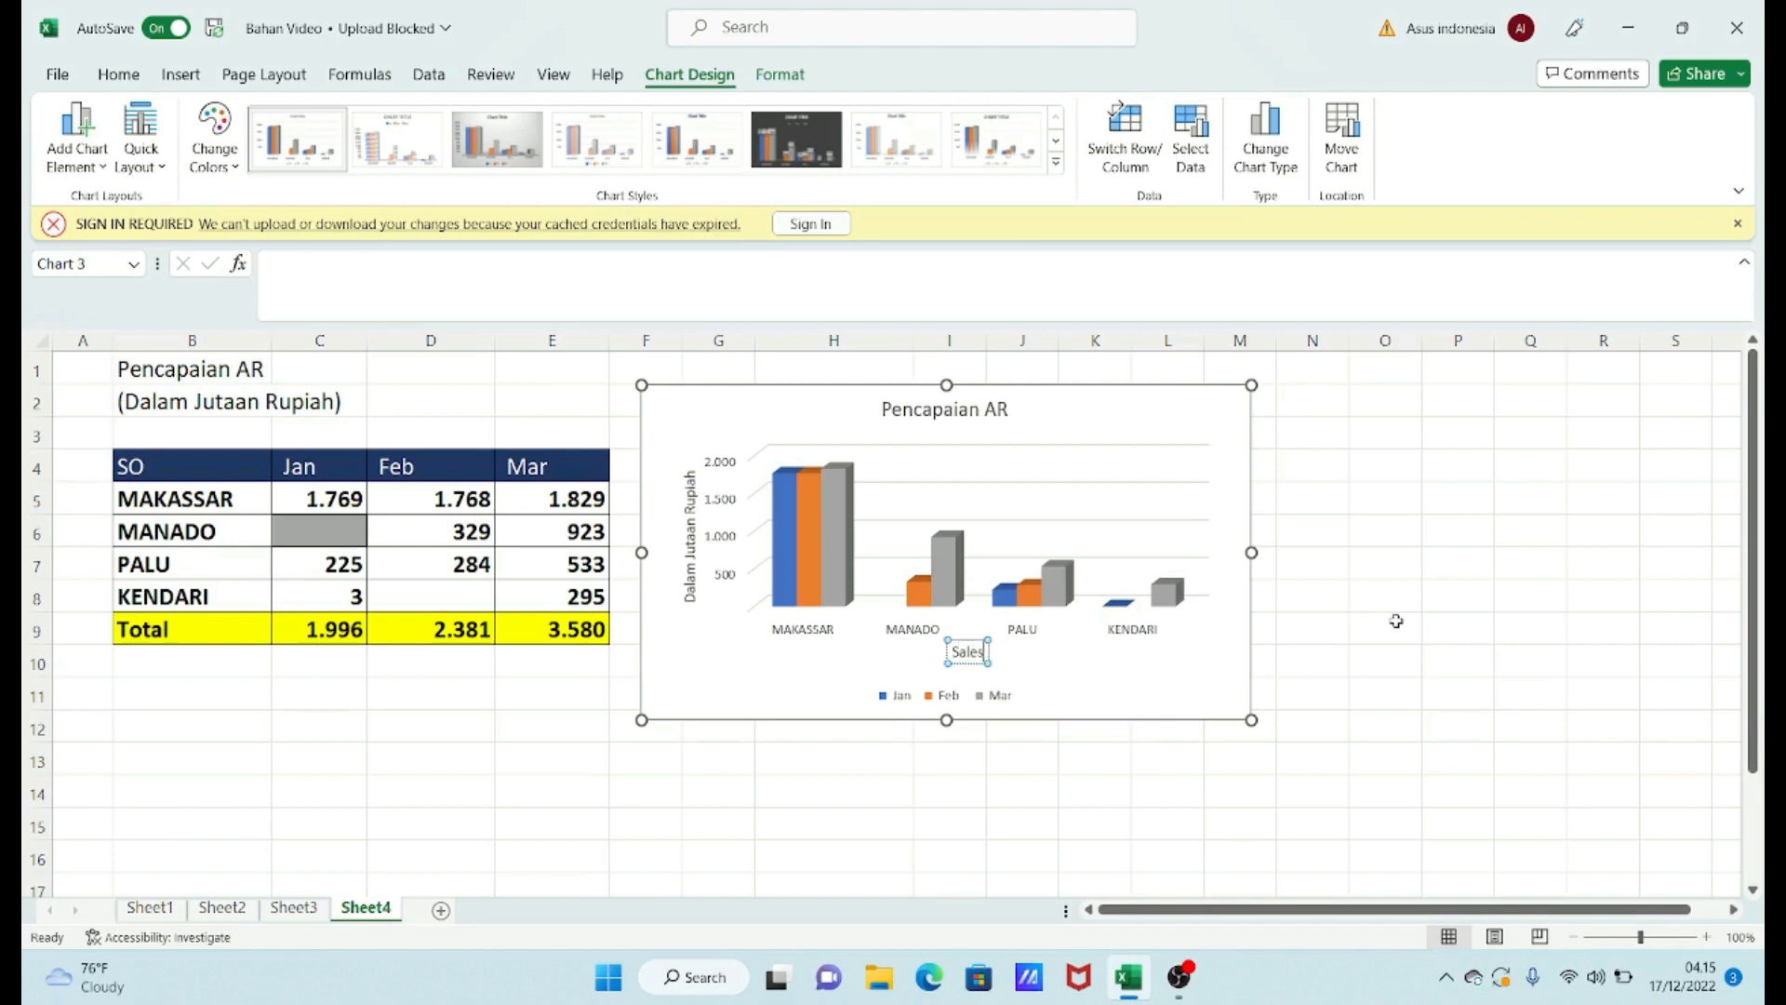
text( Cffice)
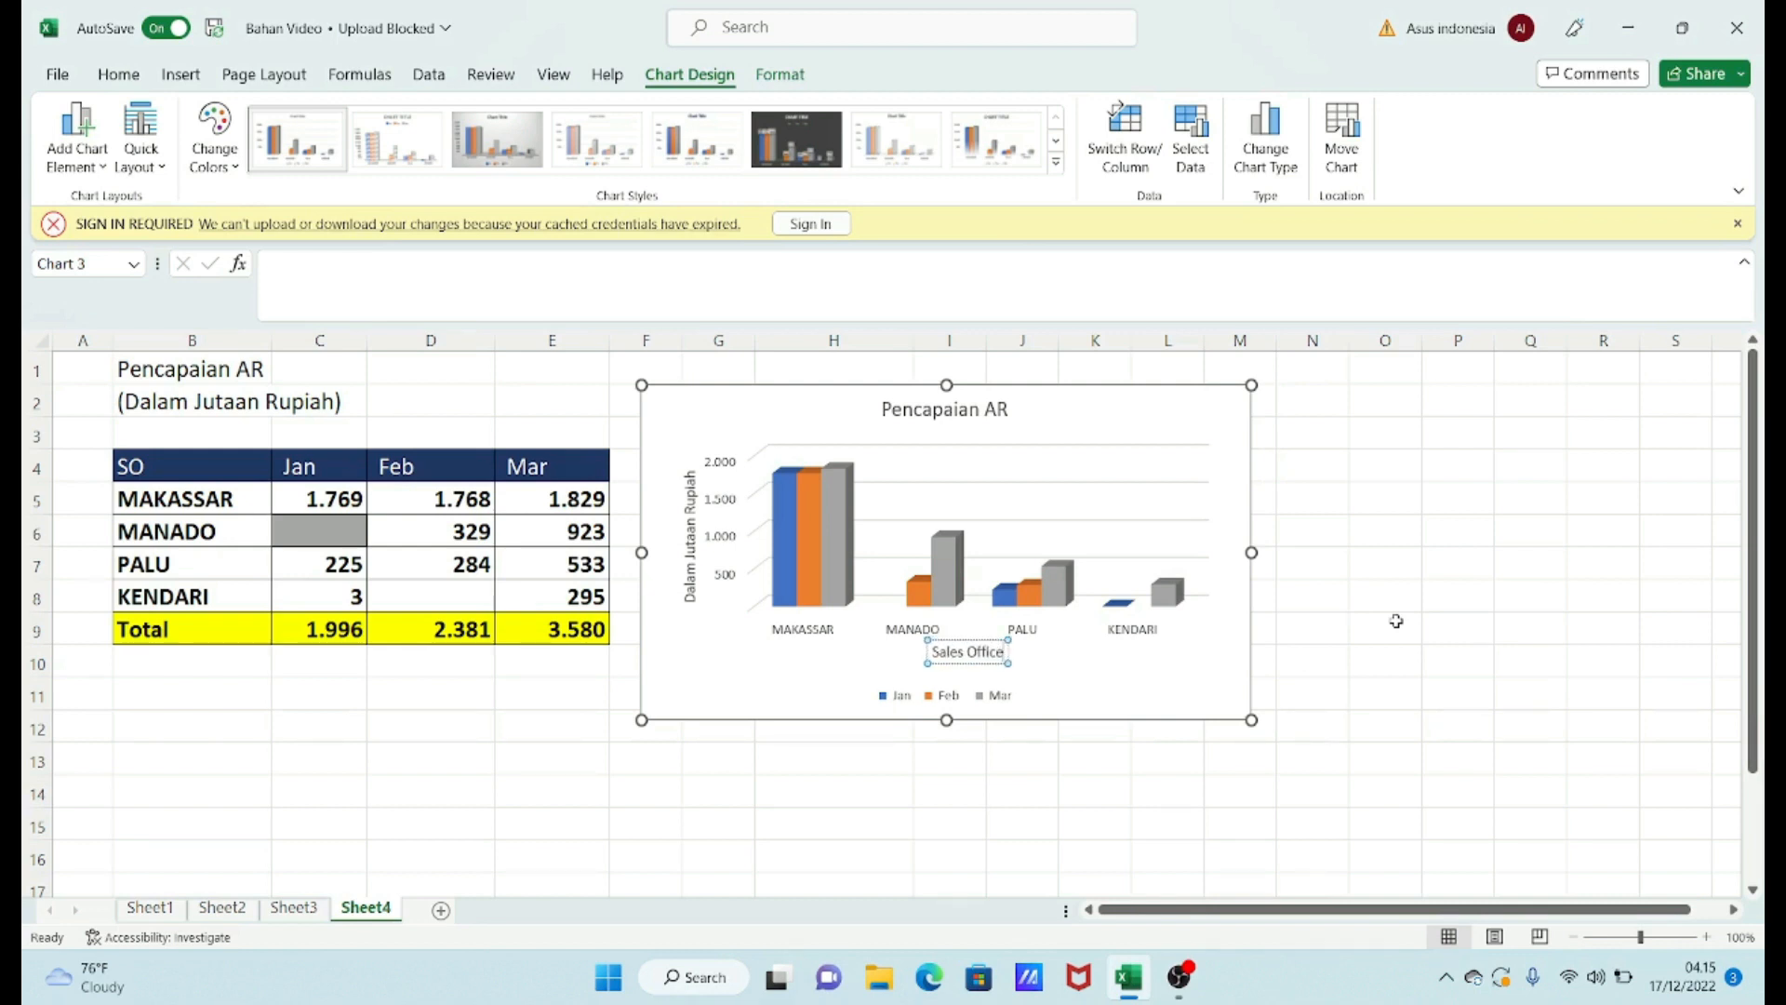
- Widen the chart away from the table until its edge reaches about the middle of column N
click(1251, 549)
drag(1252, 550, 1313, 551)
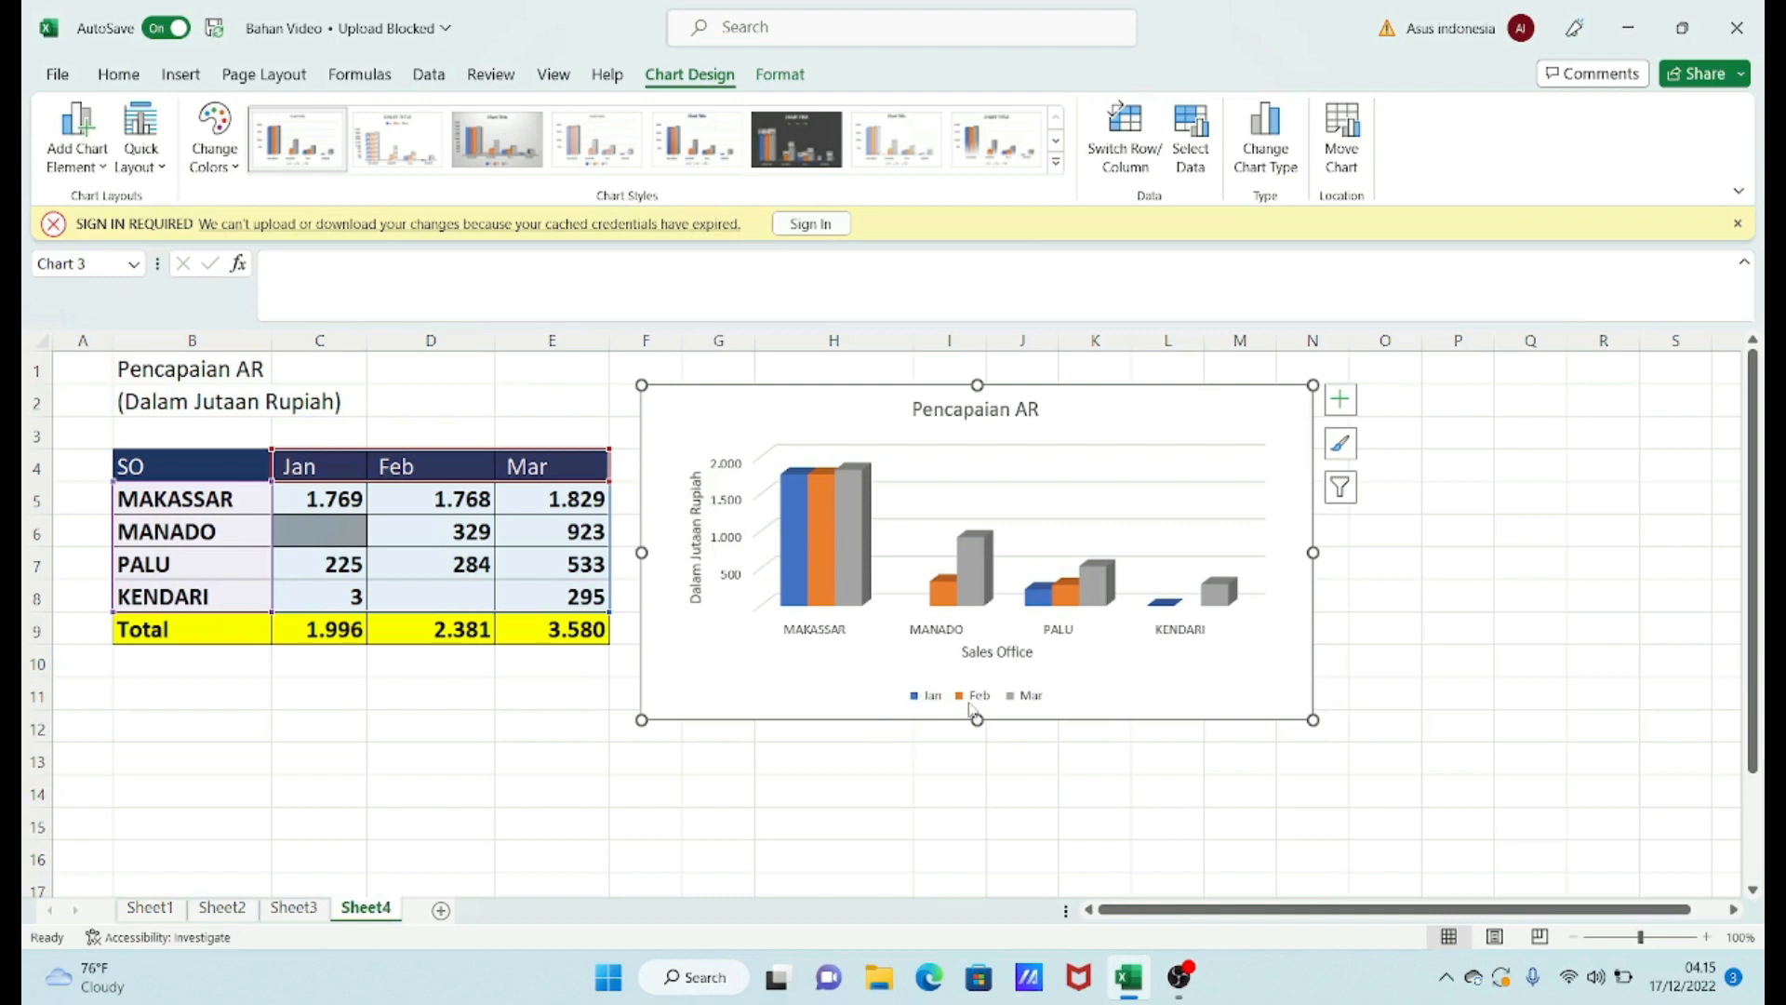
click(1349, 401)
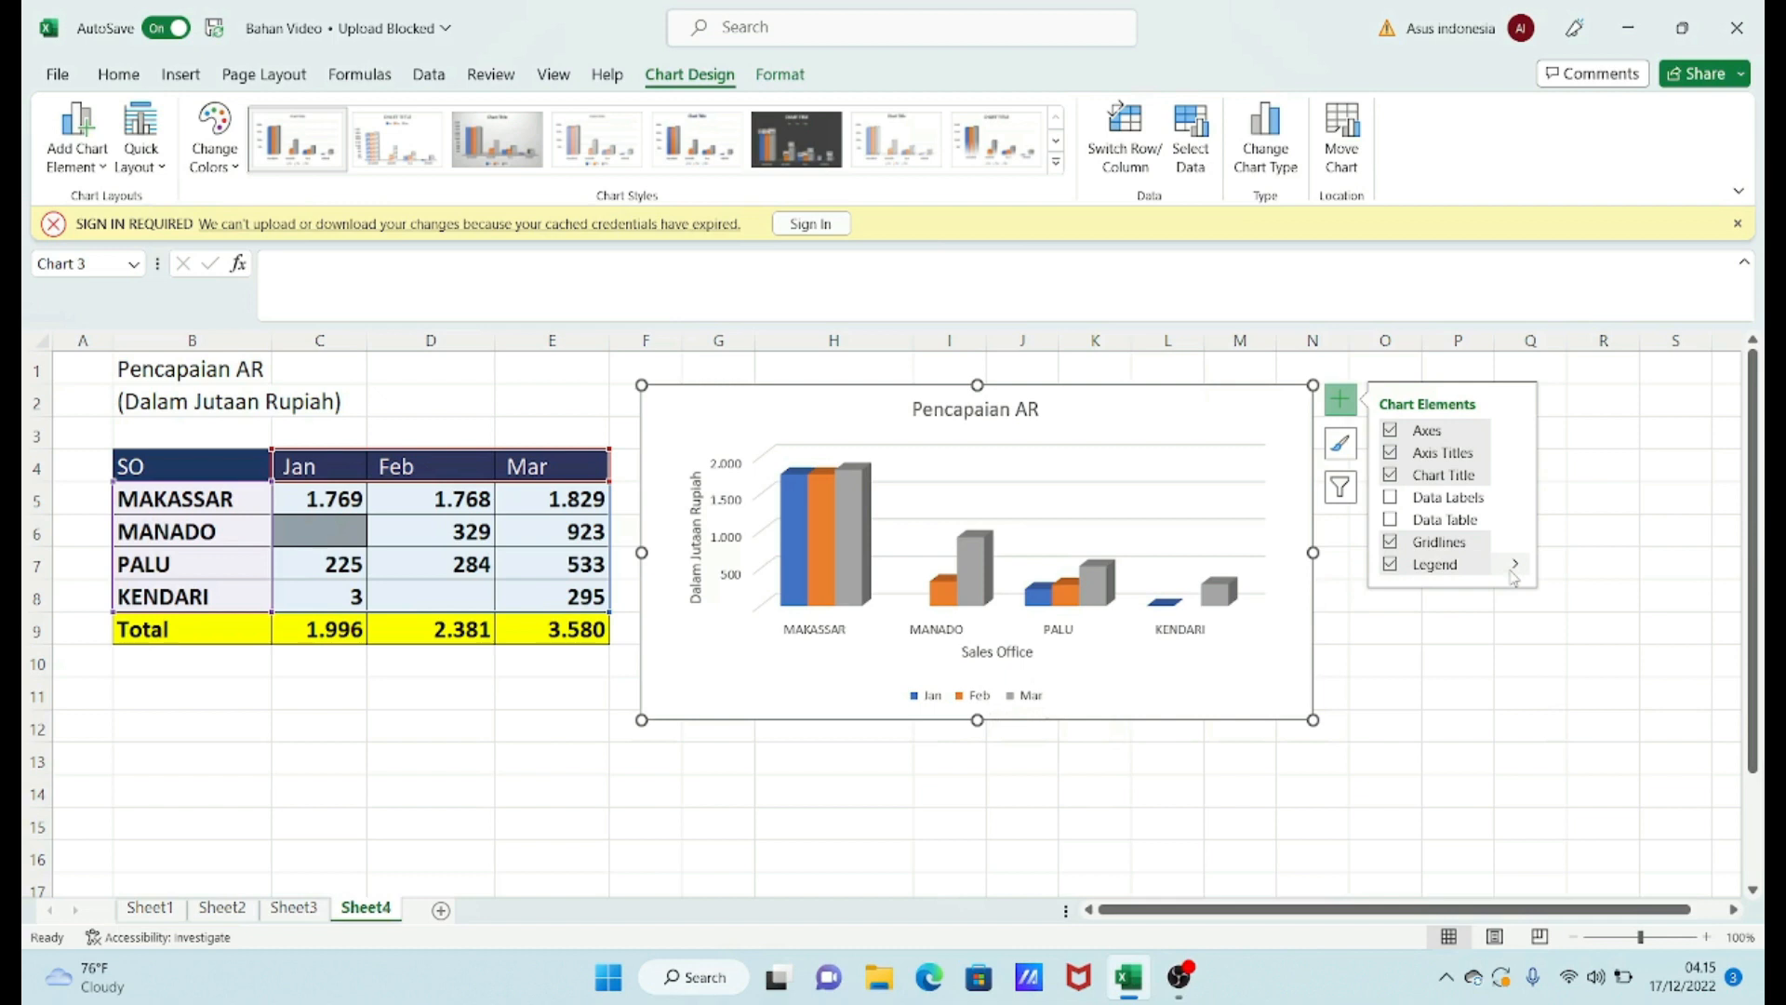
click(1514, 565)
click(1372, 658)
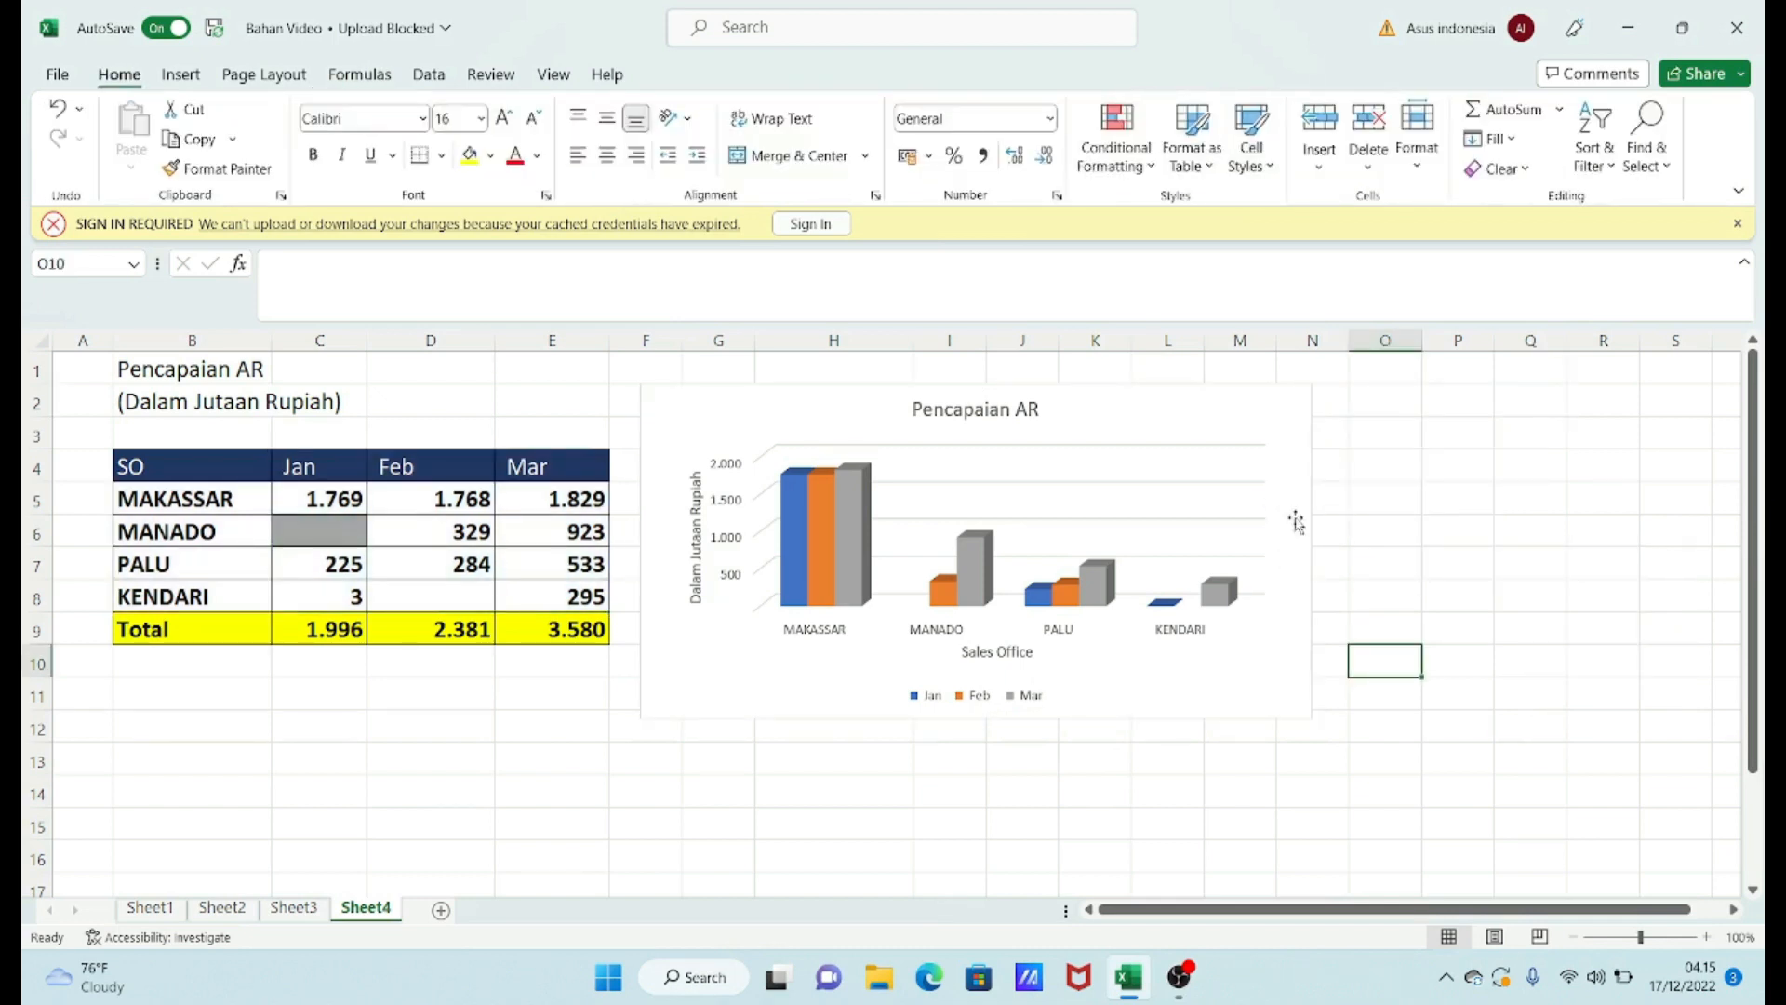
- Move the chart's legend to the right of the plot area
click(1304, 547)
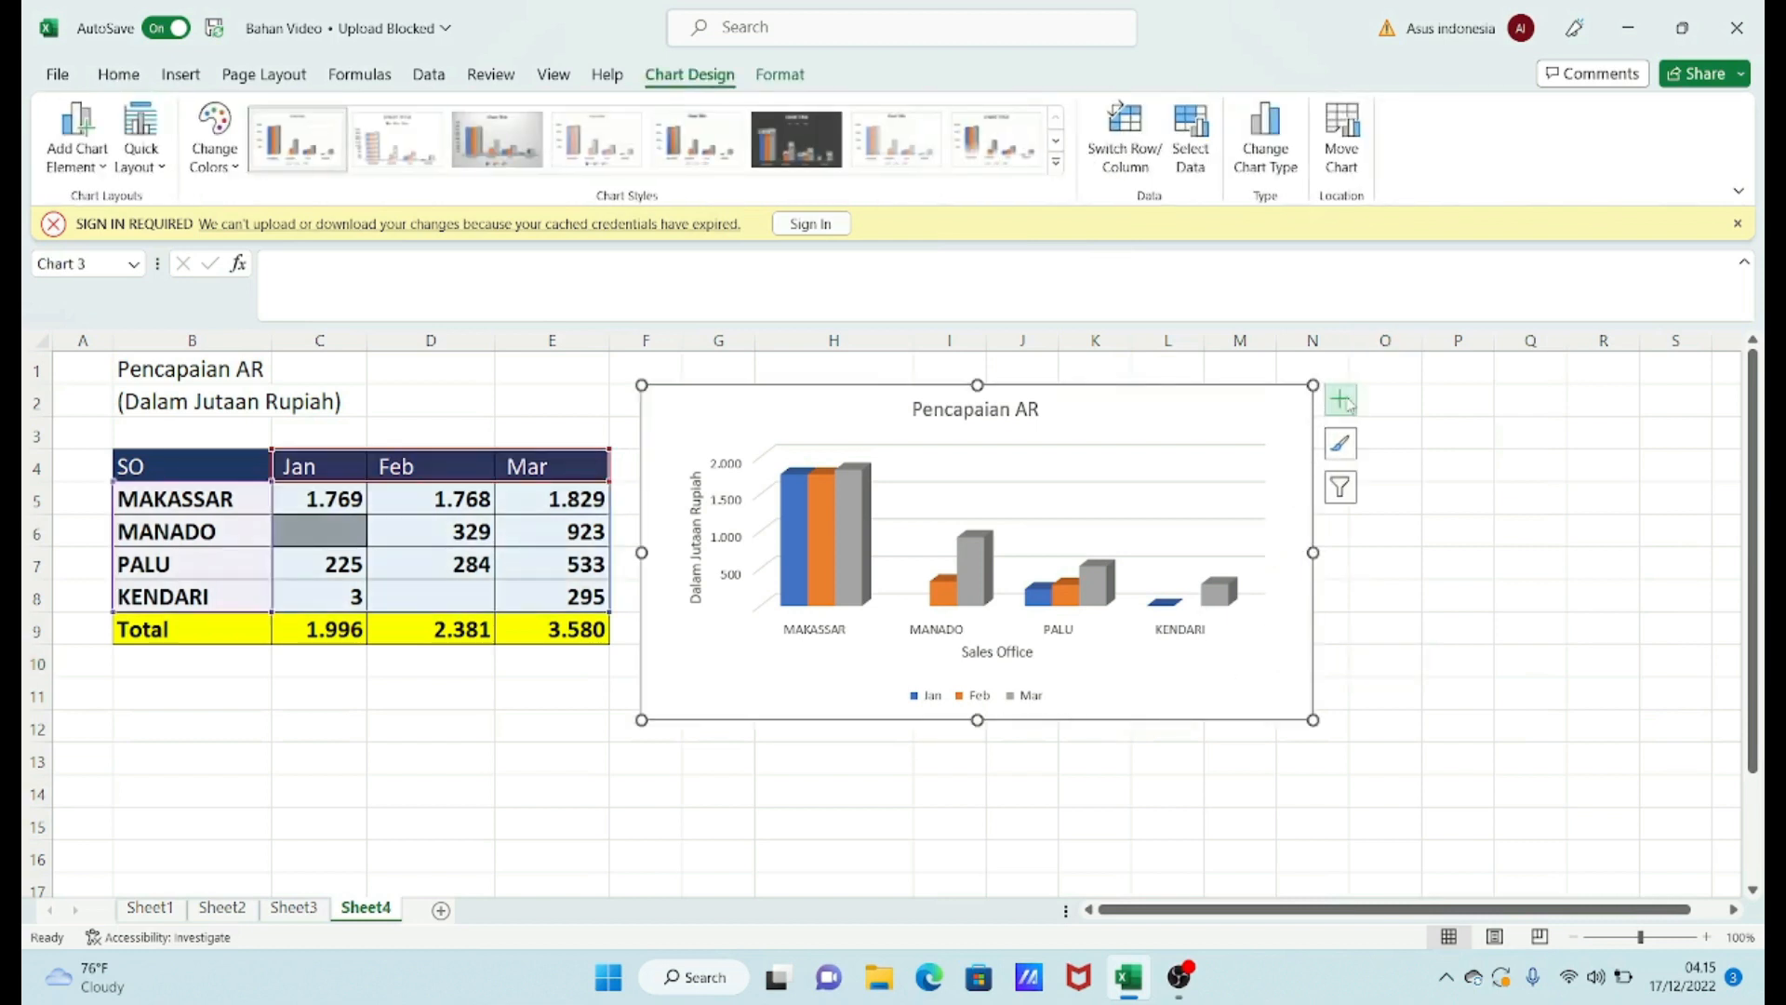
click(1345, 402)
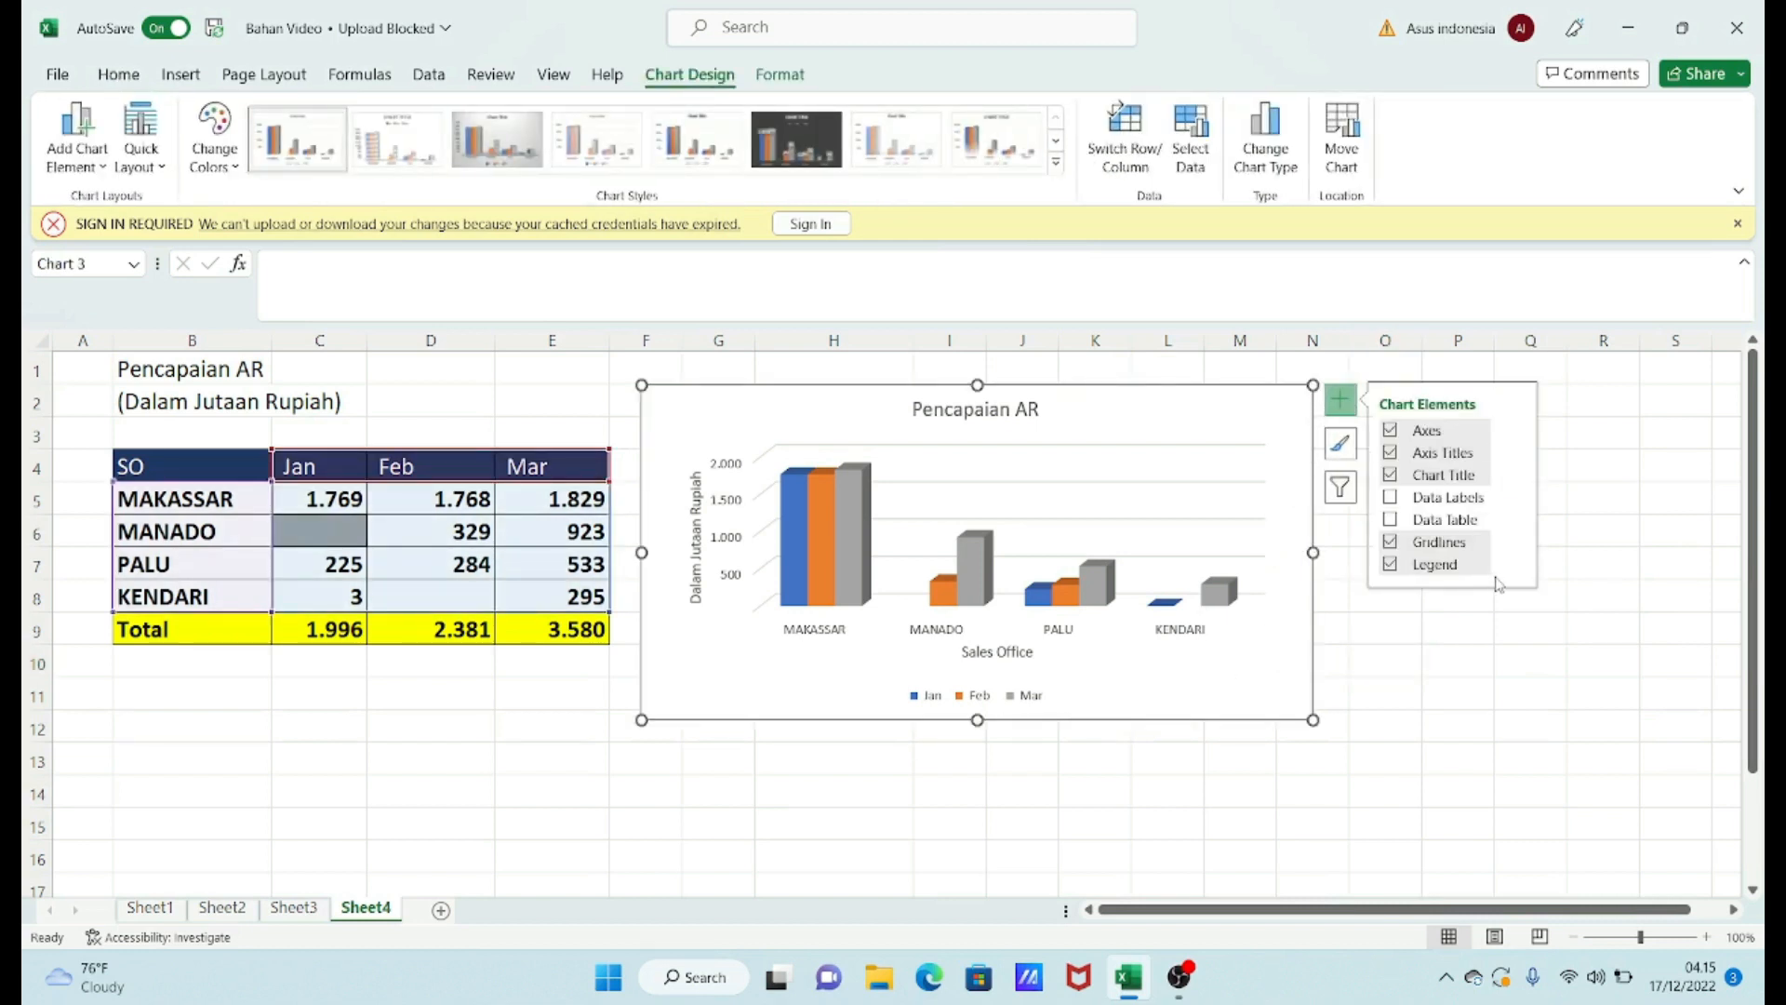
click(1515, 567)
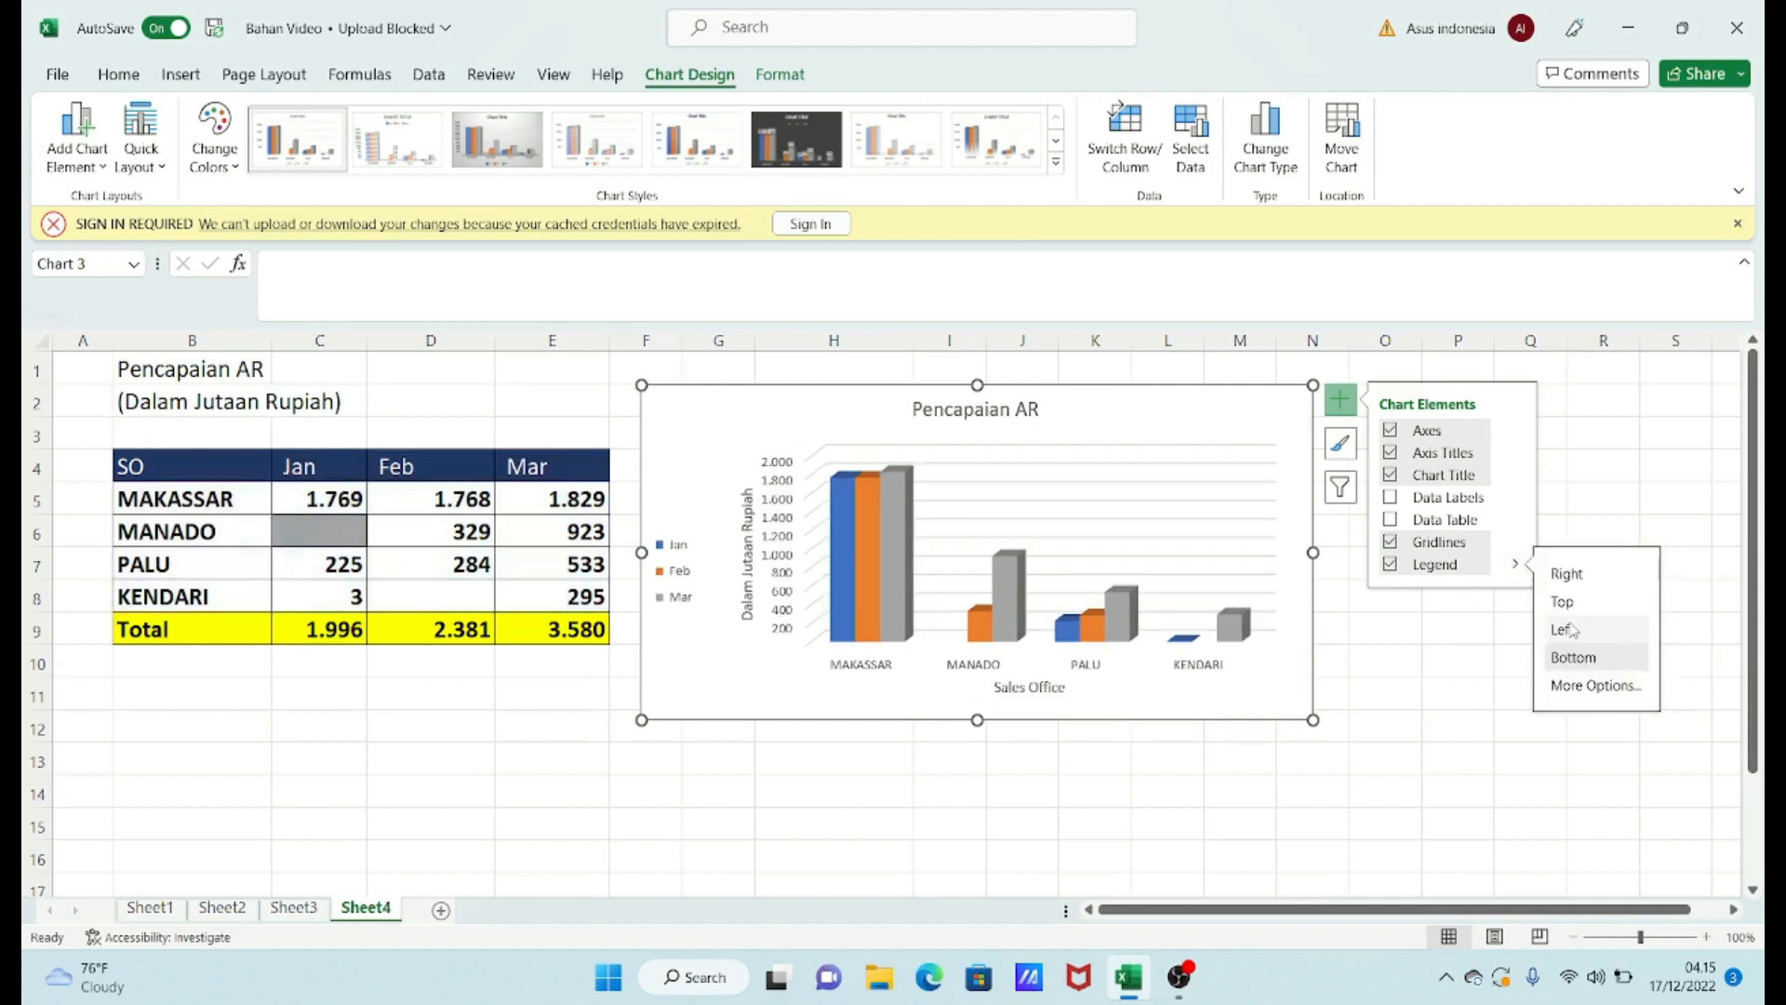
click(1568, 577)
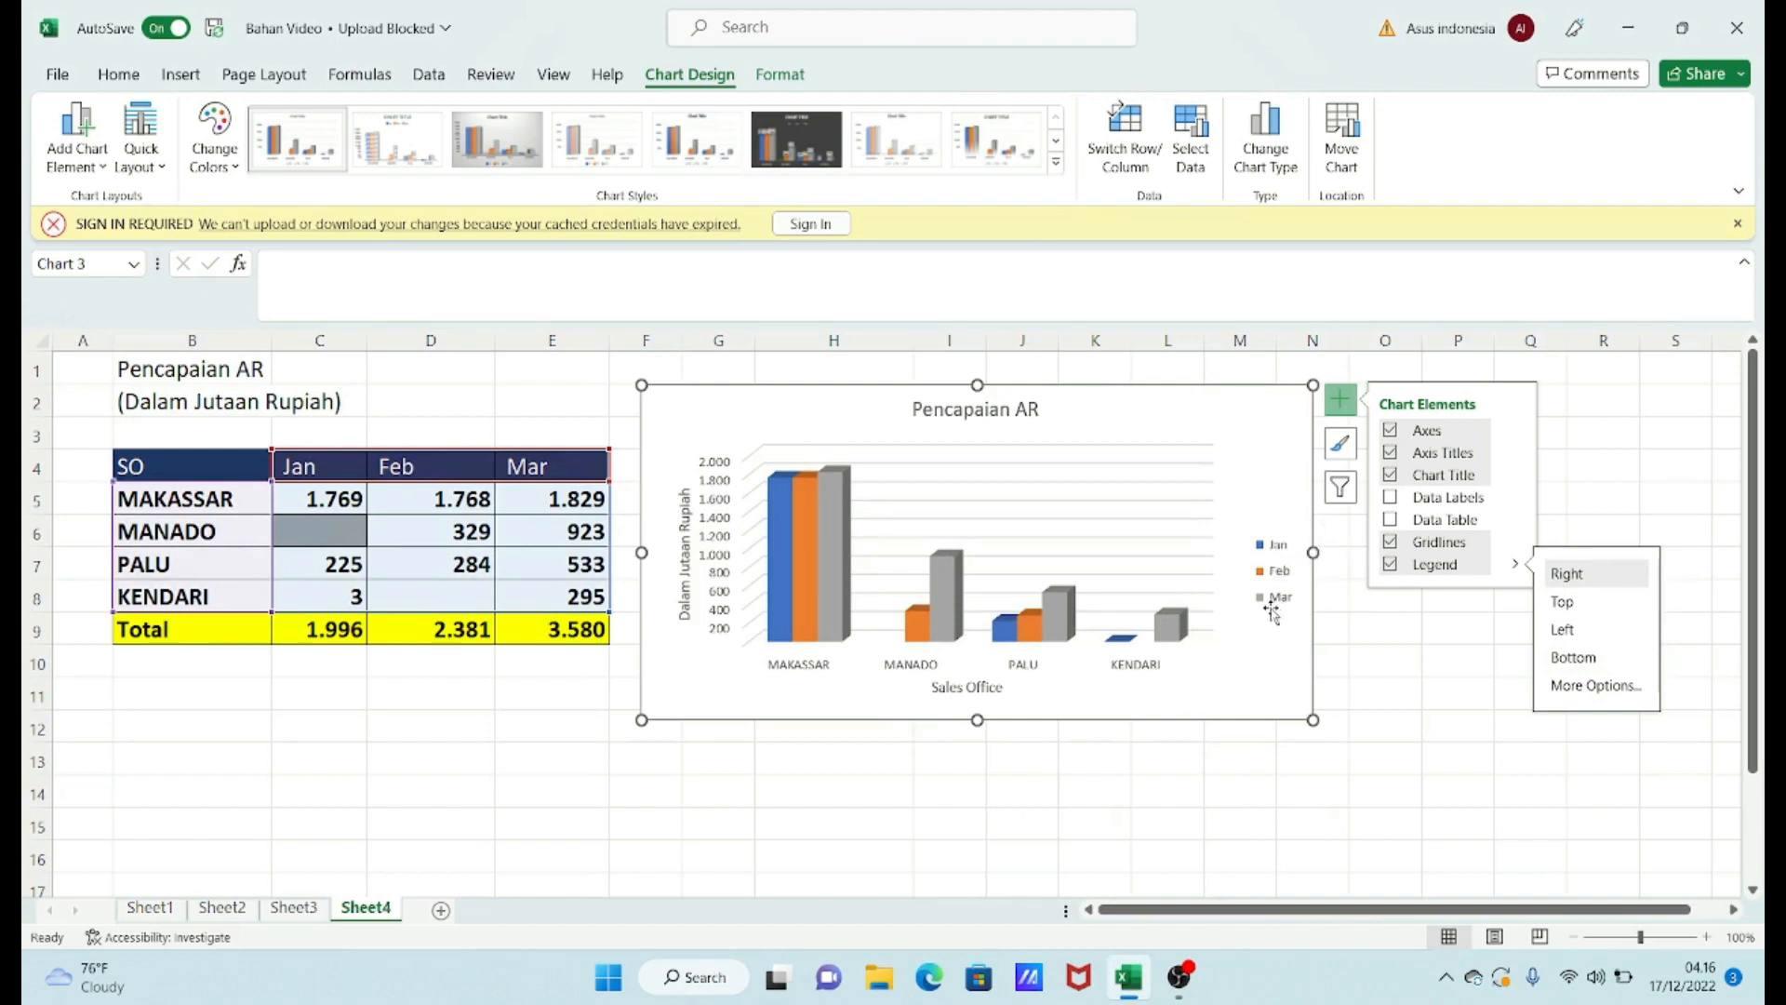
click(1375, 659)
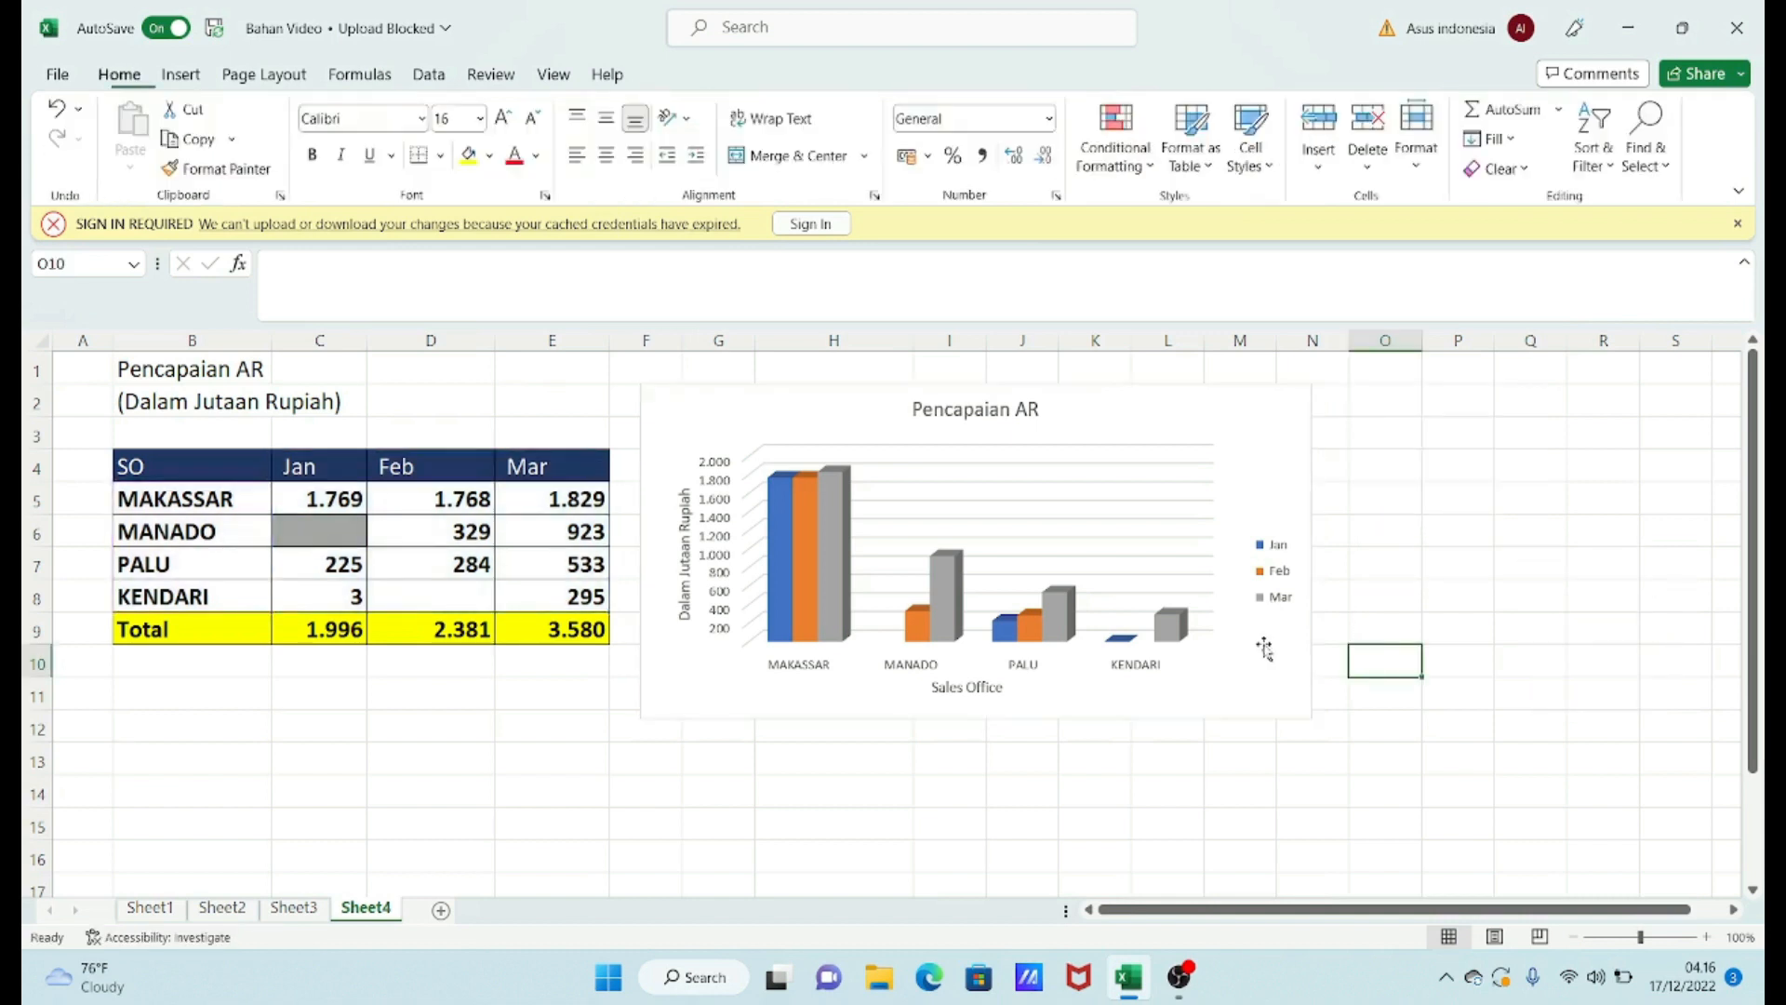
- Add a data table with the monthly figures beneath the chart's columns
click(1016, 604)
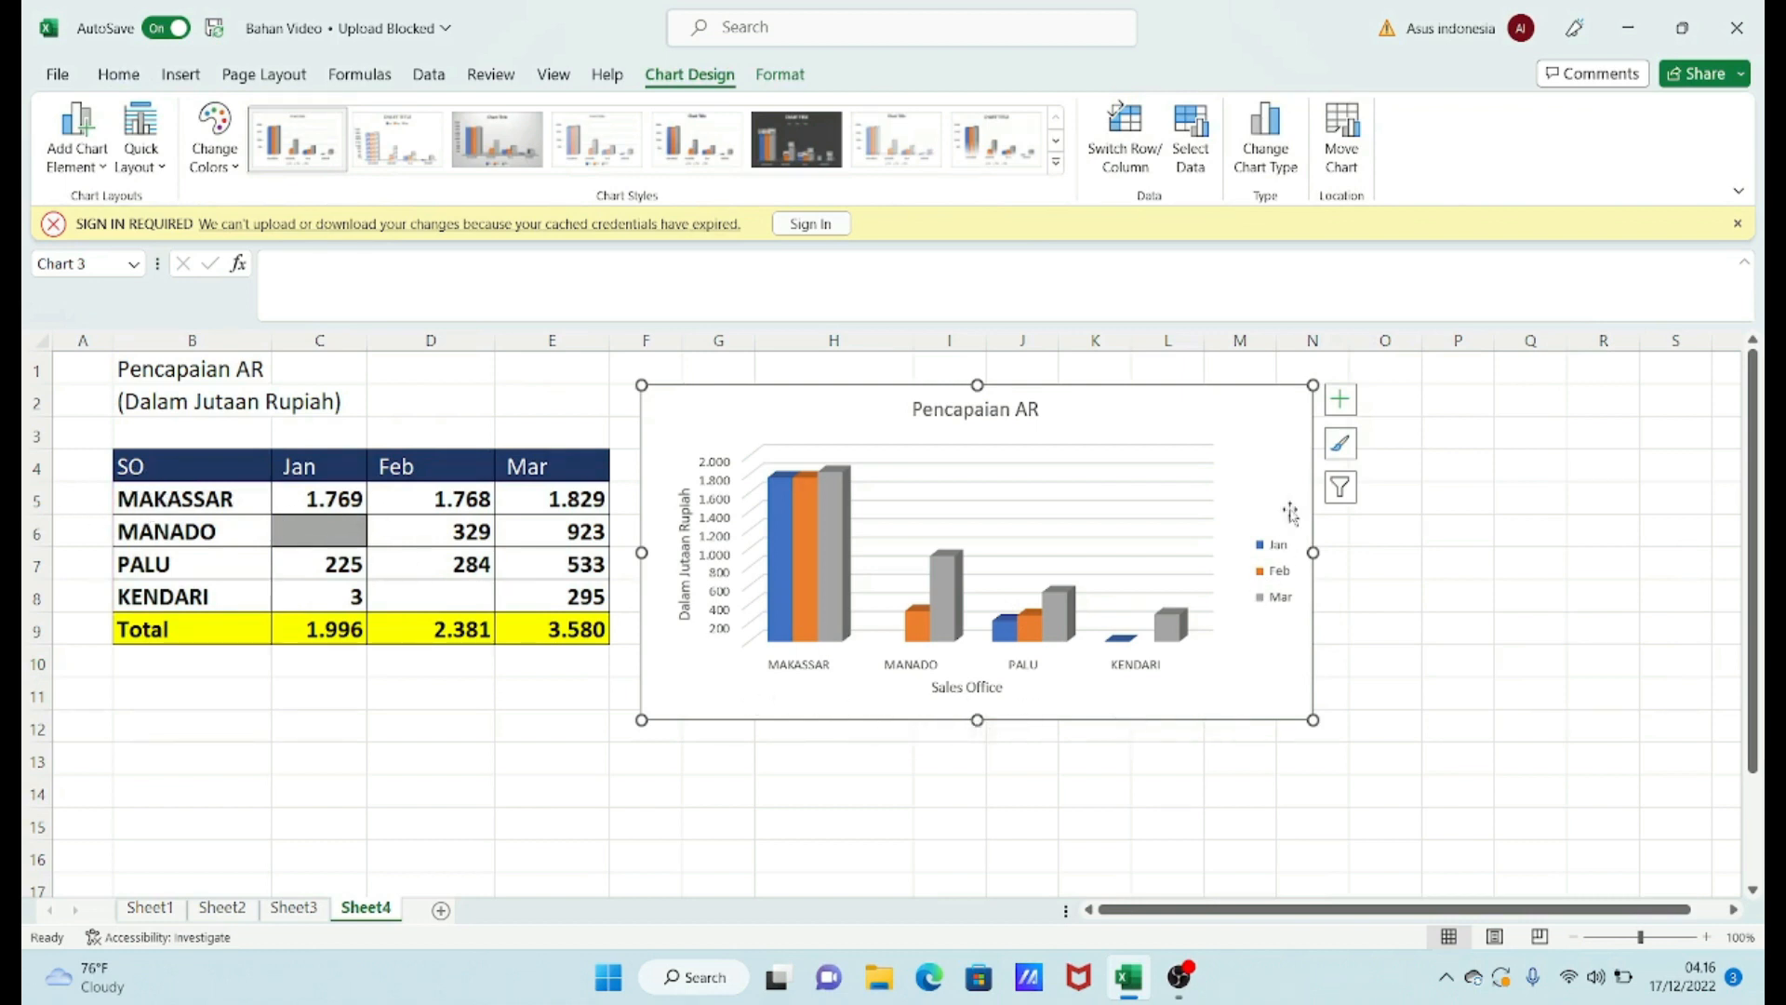
click(1341, 401)
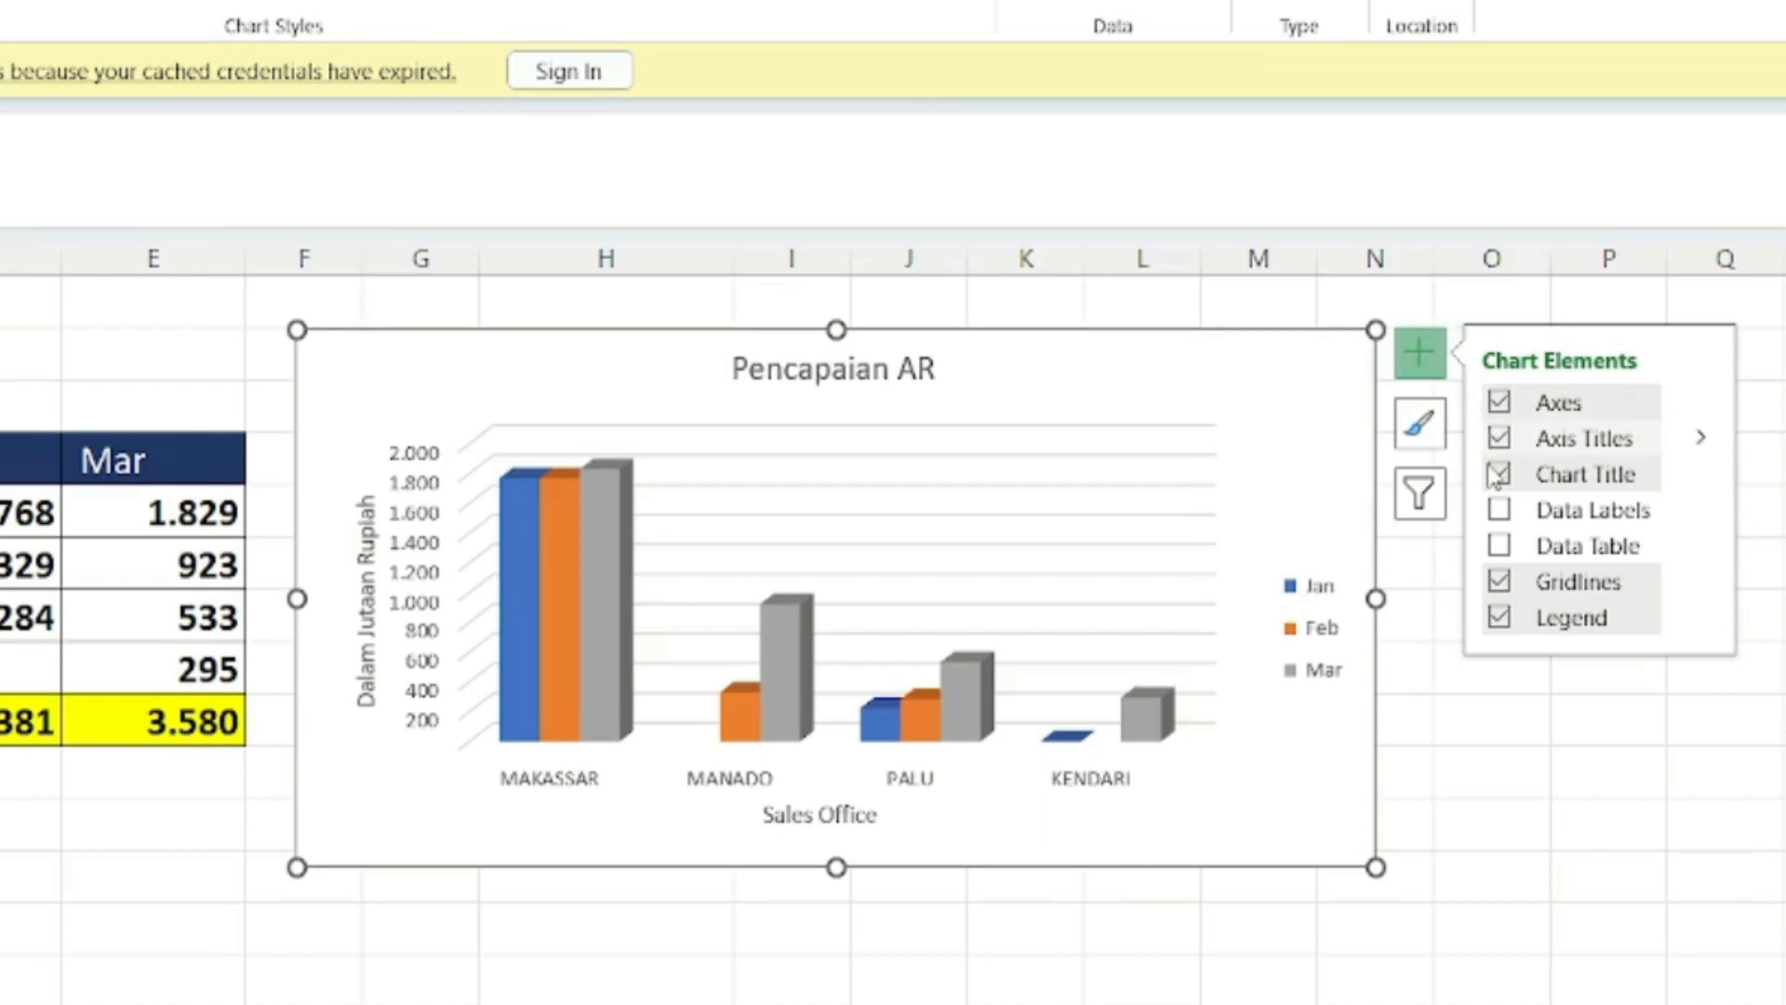
click(1499, 547)
click(1499, 546)
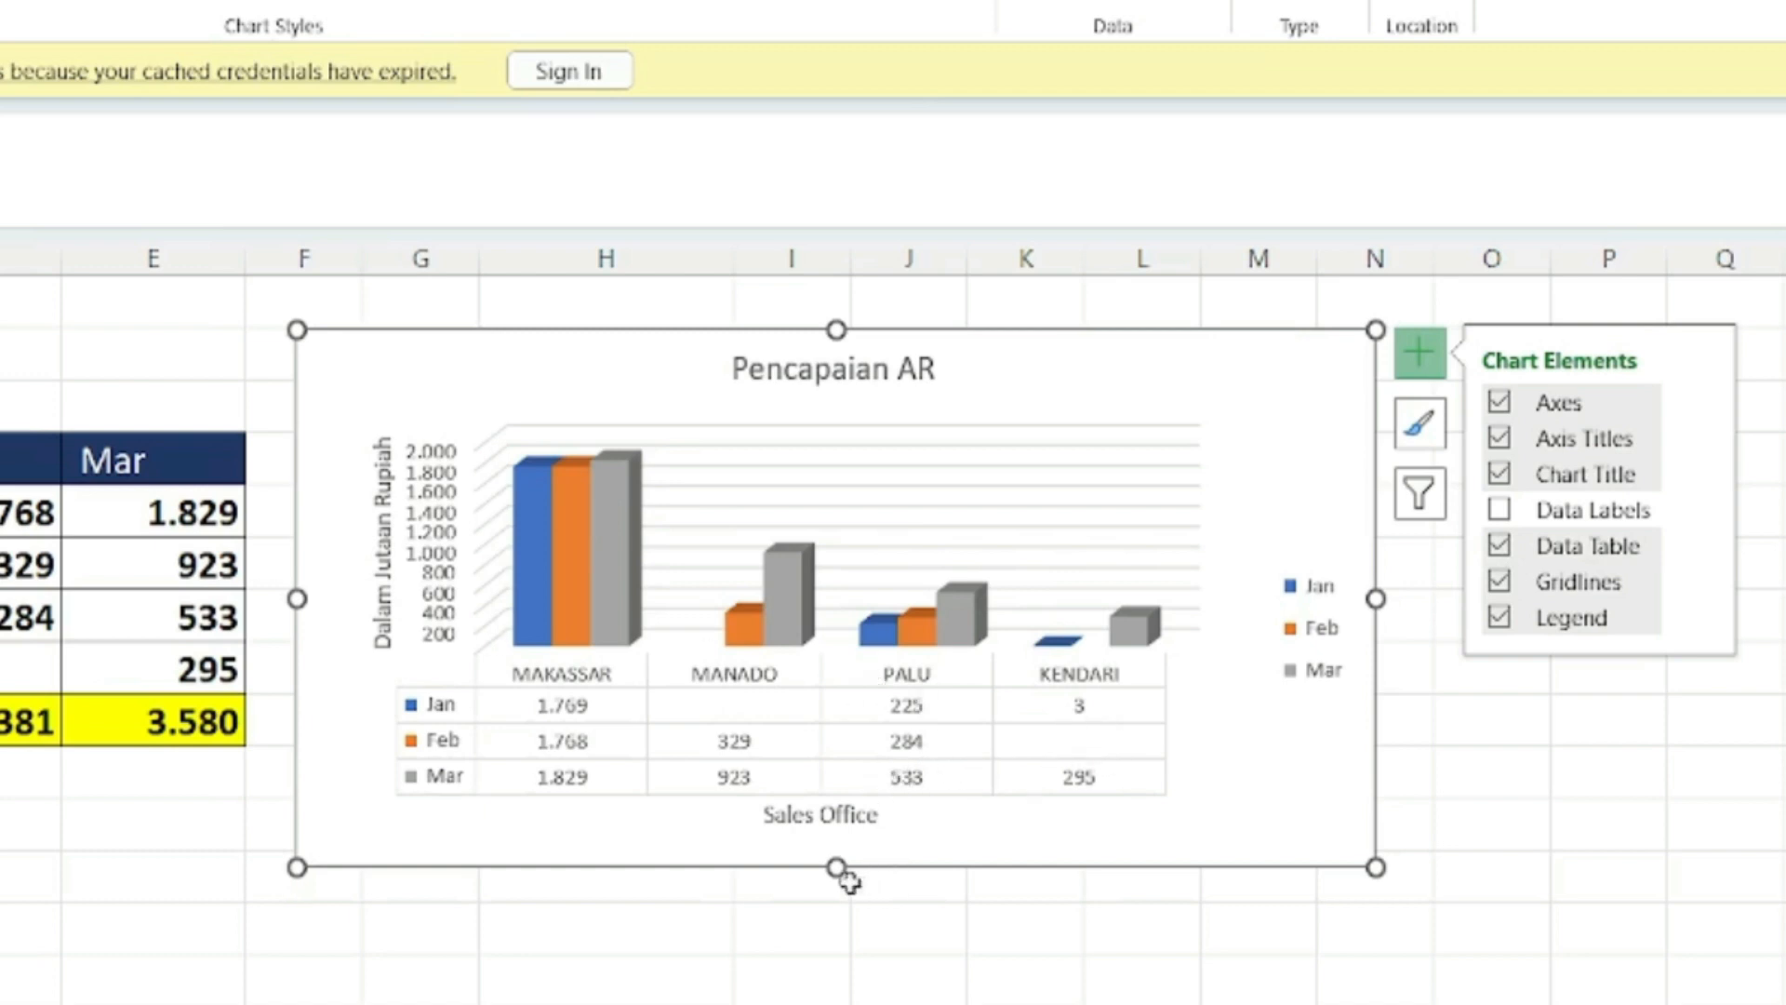
- Enlarge the chart down to about the middle of row 13, sideways just into column O, and slightly upward into row 1
drag(835, 870, 843, 975)
click(912, 721)
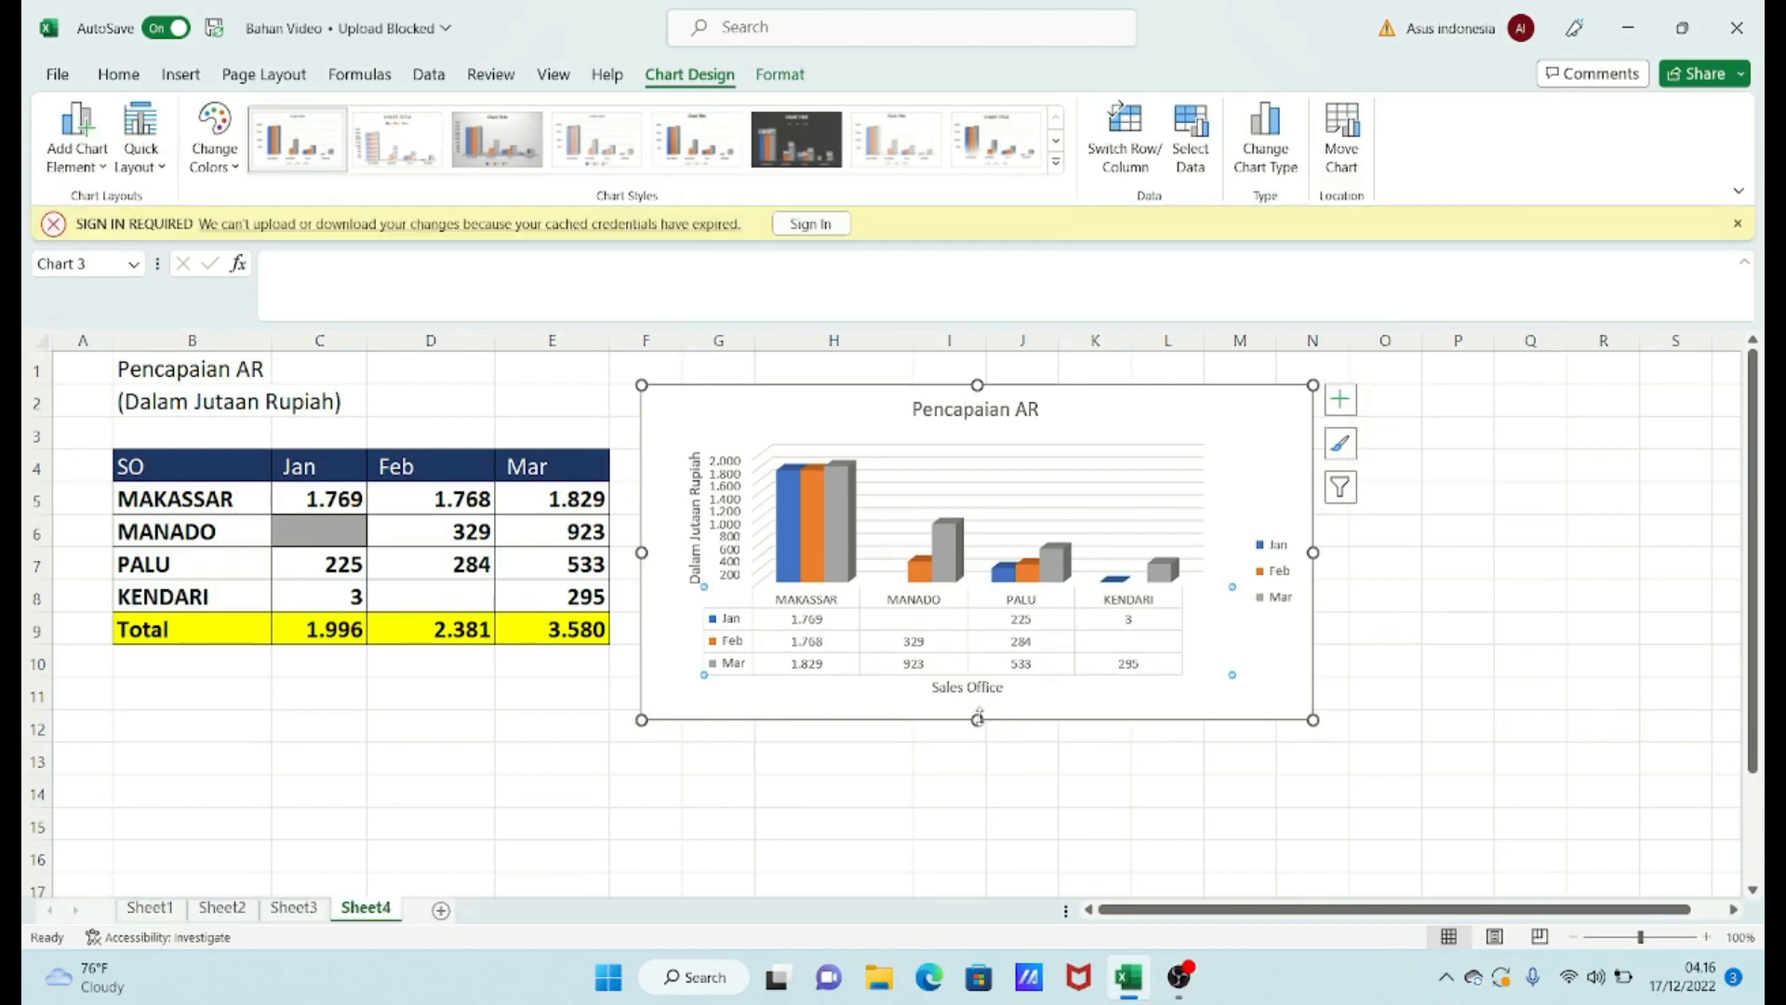
drag(978, 718, 977, 761)
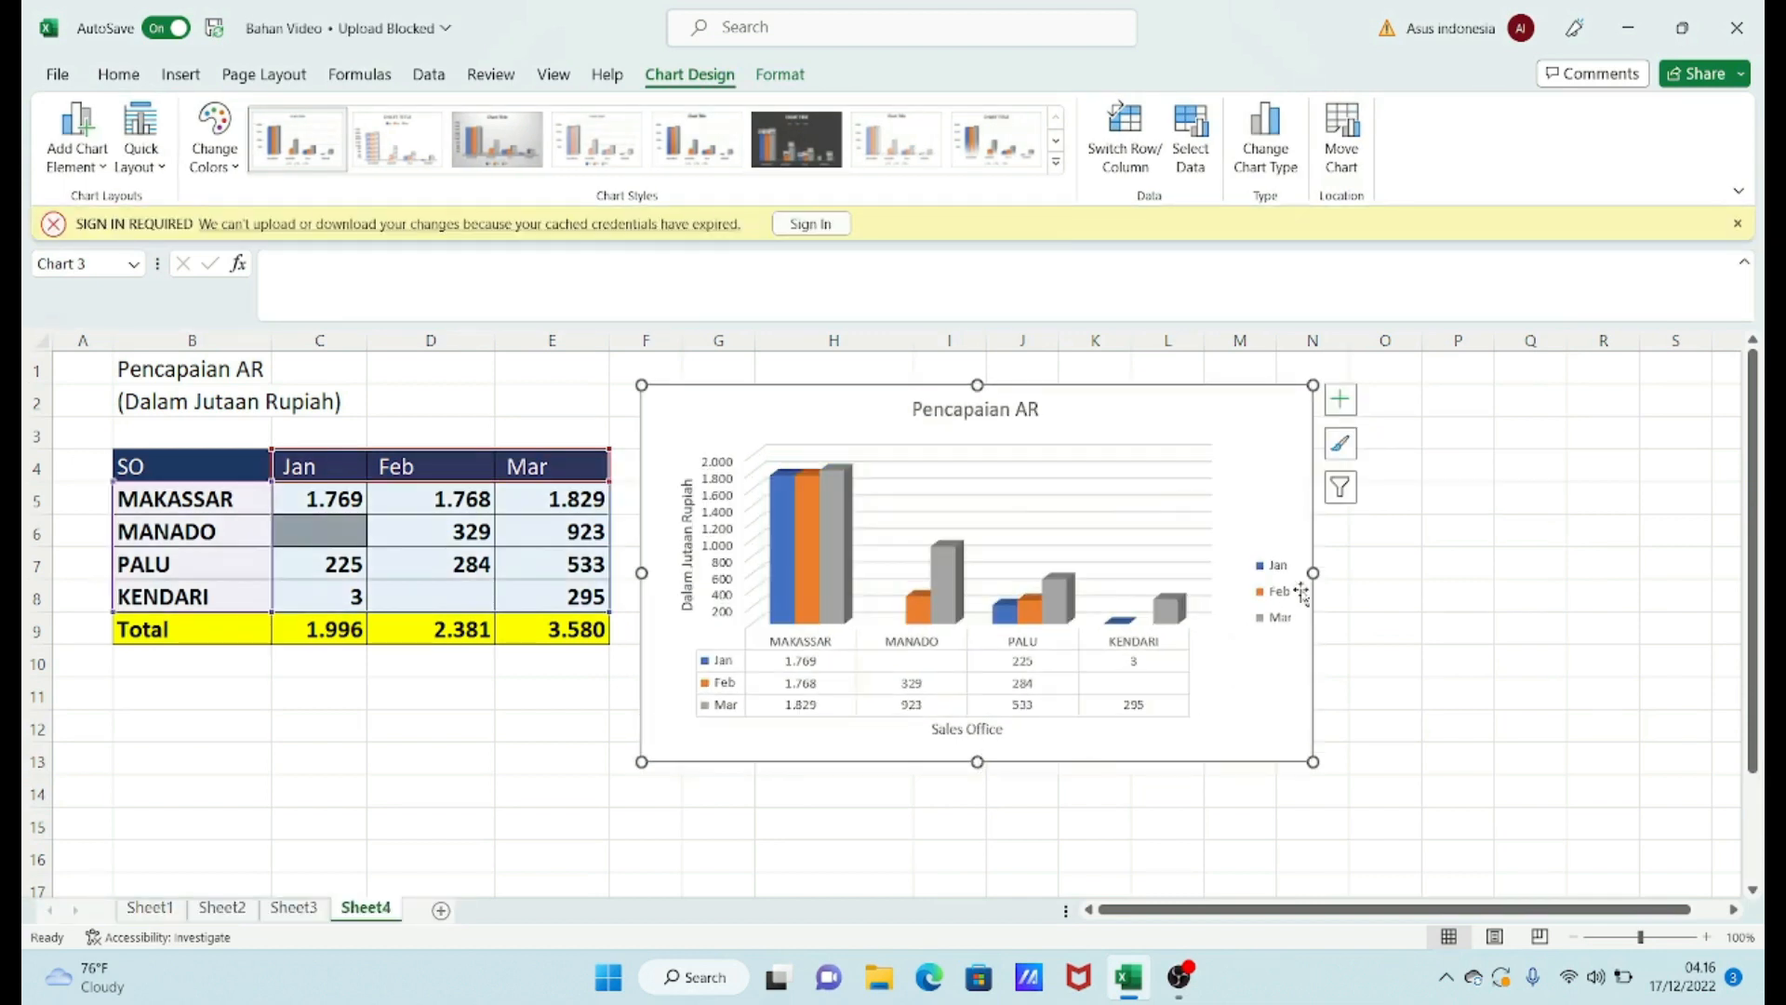
drag(1312, 573, 1371, 574)
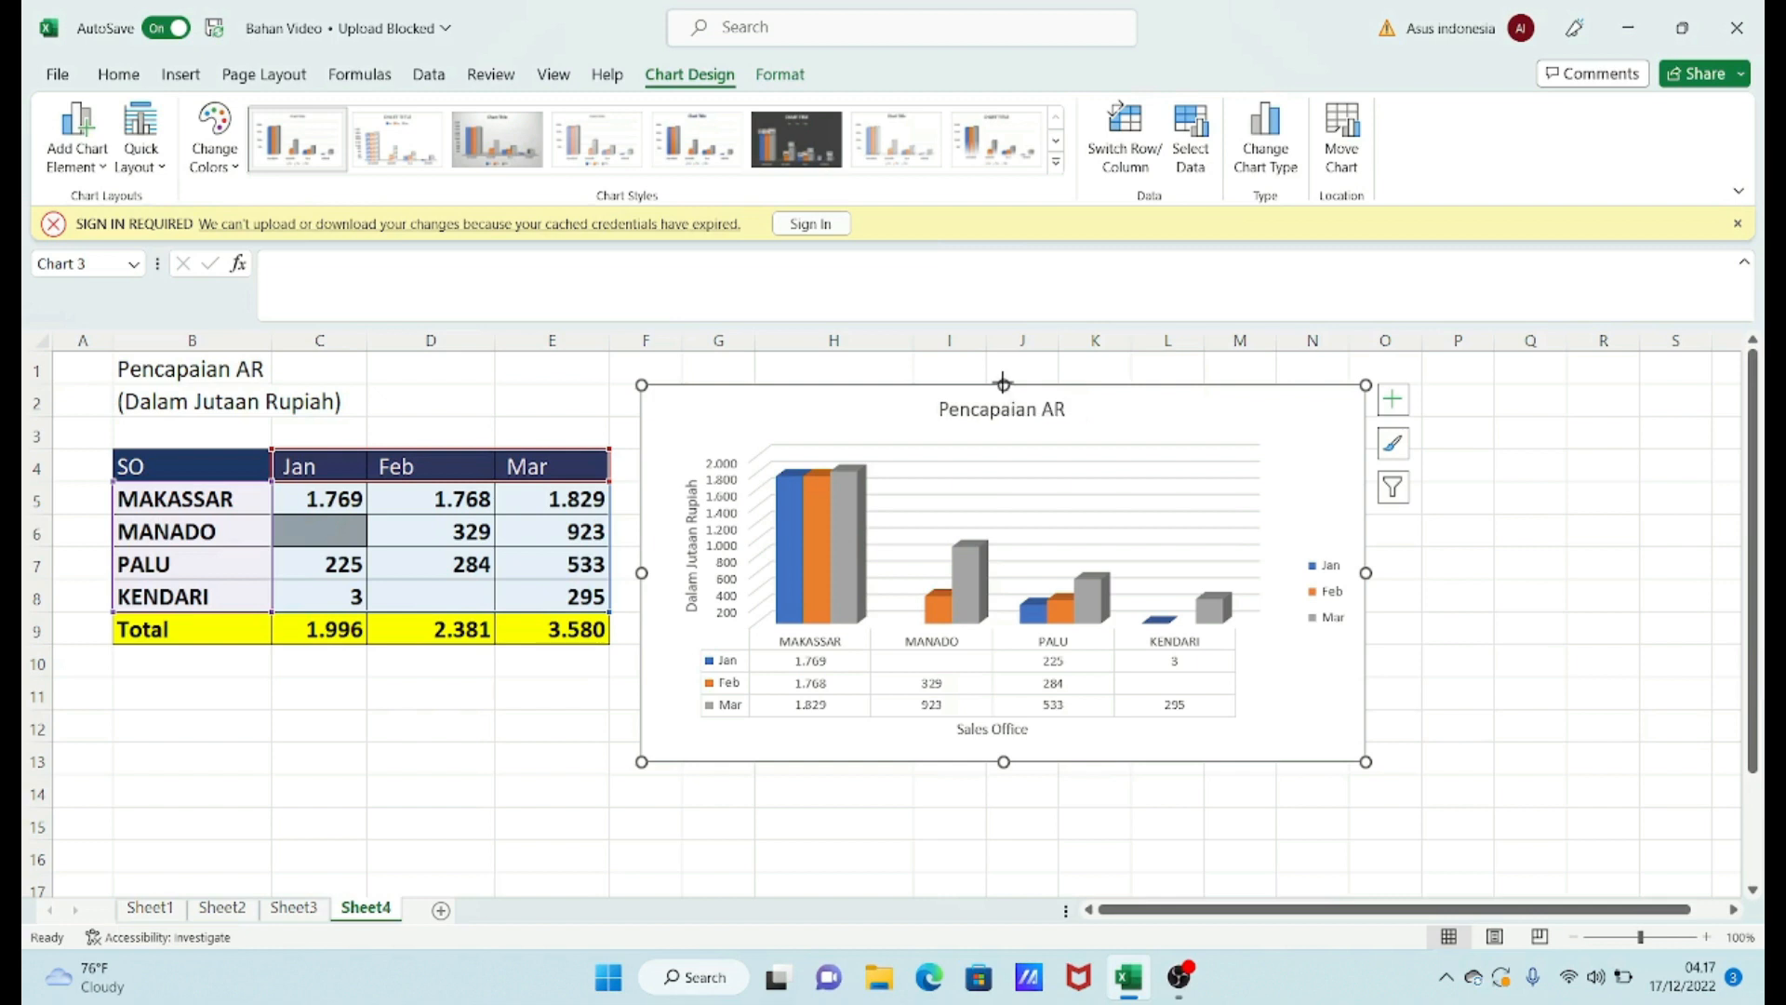
drag(1003, 383, 1003, 377)
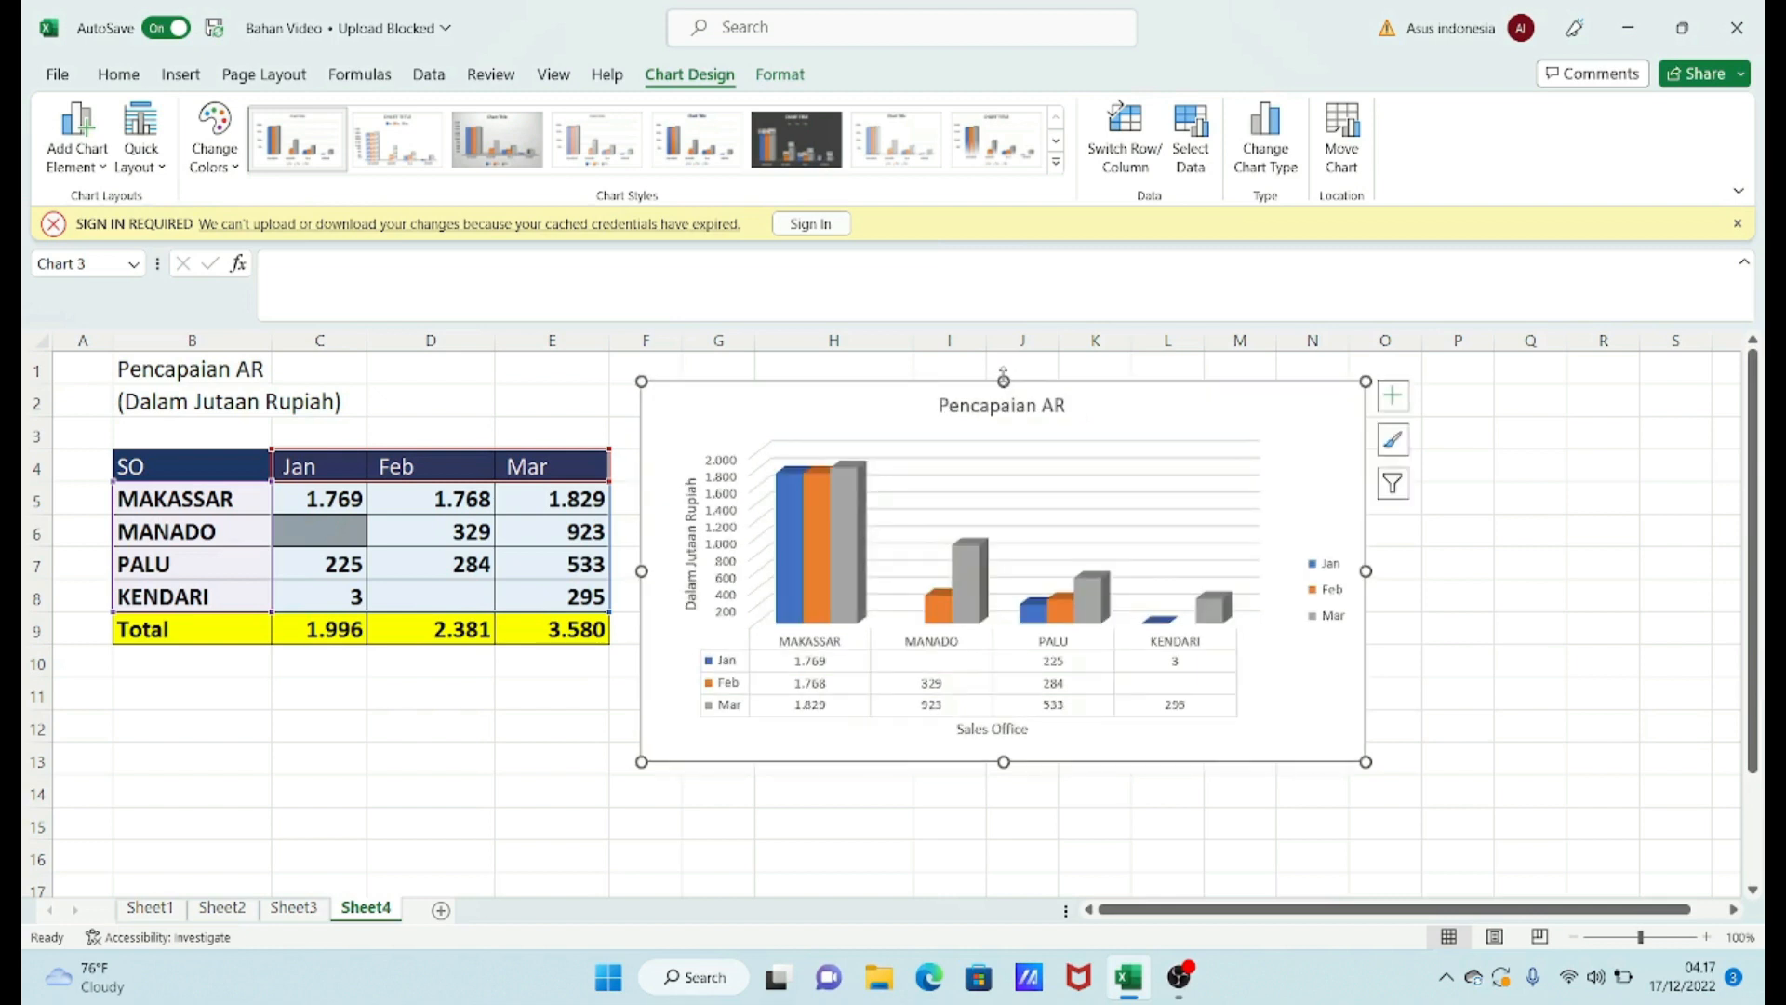